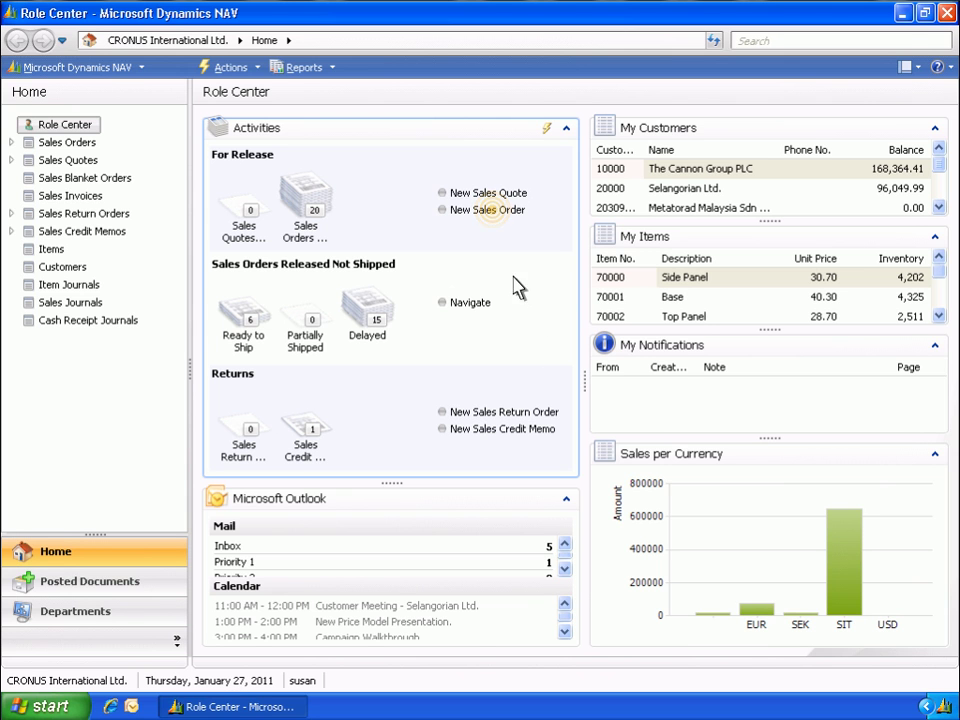
Create a new sales order for customer 10000
left_click(494, 213)
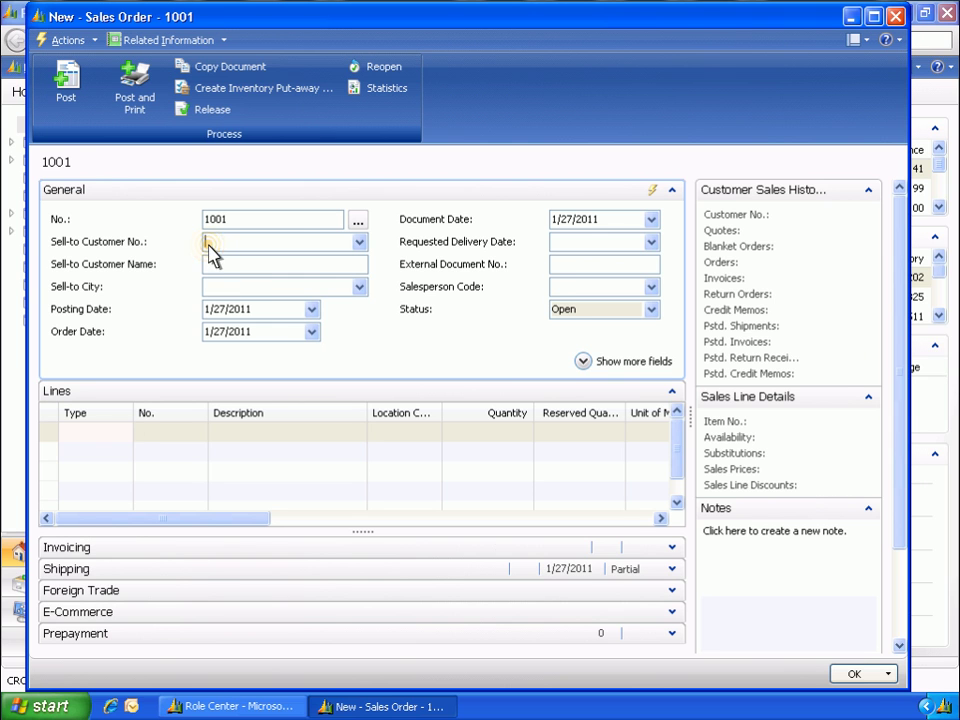
type("10000")
key("Tab")
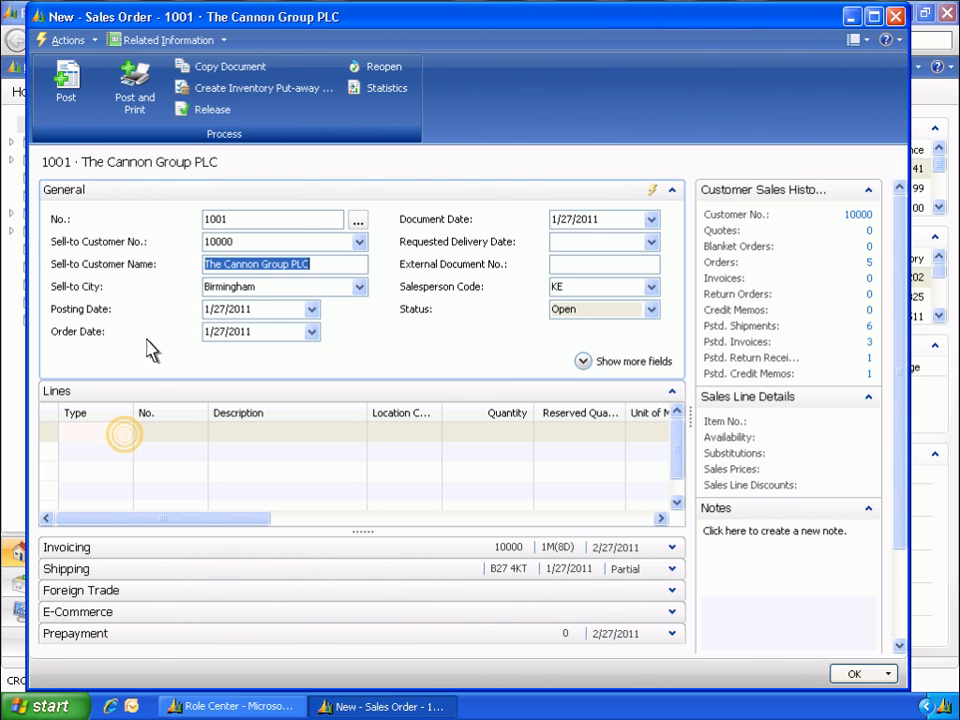
Add an Item line for 10 units of 1896-S ATHENS Desk and try posting the order
left_click(124, 433)
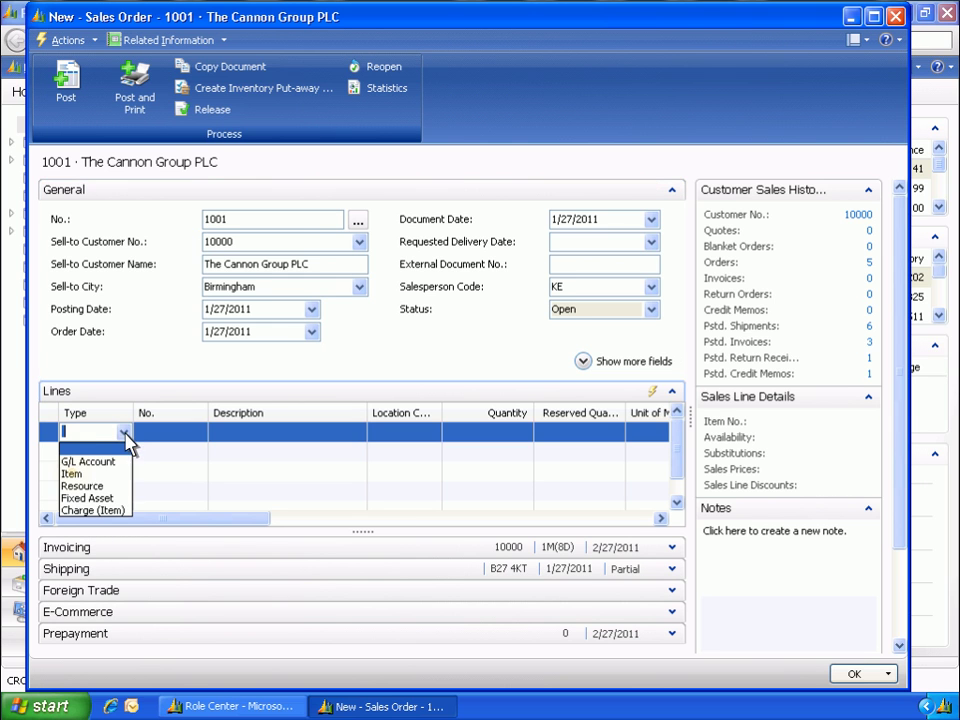
left_click(75, 474)
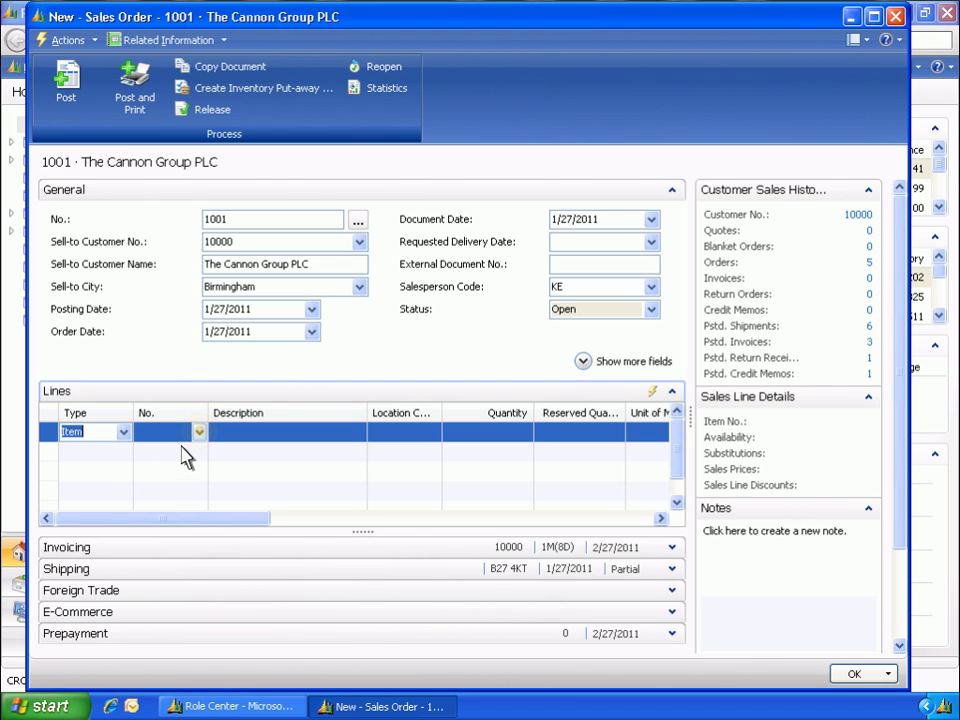
left_click(200, 432)
left_click(390, 445)
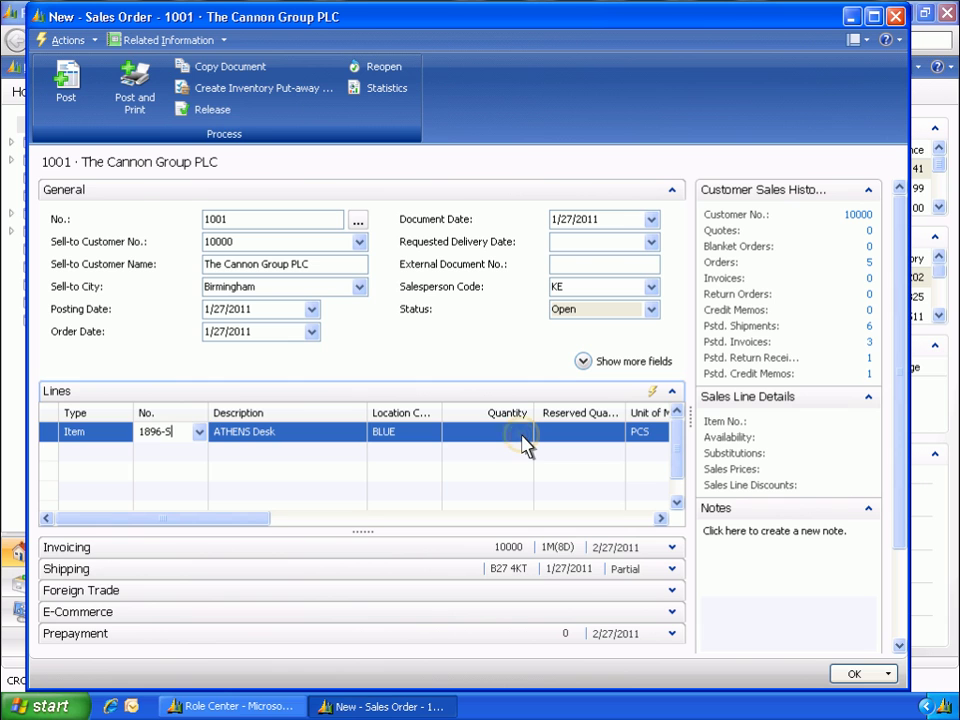
type("10")
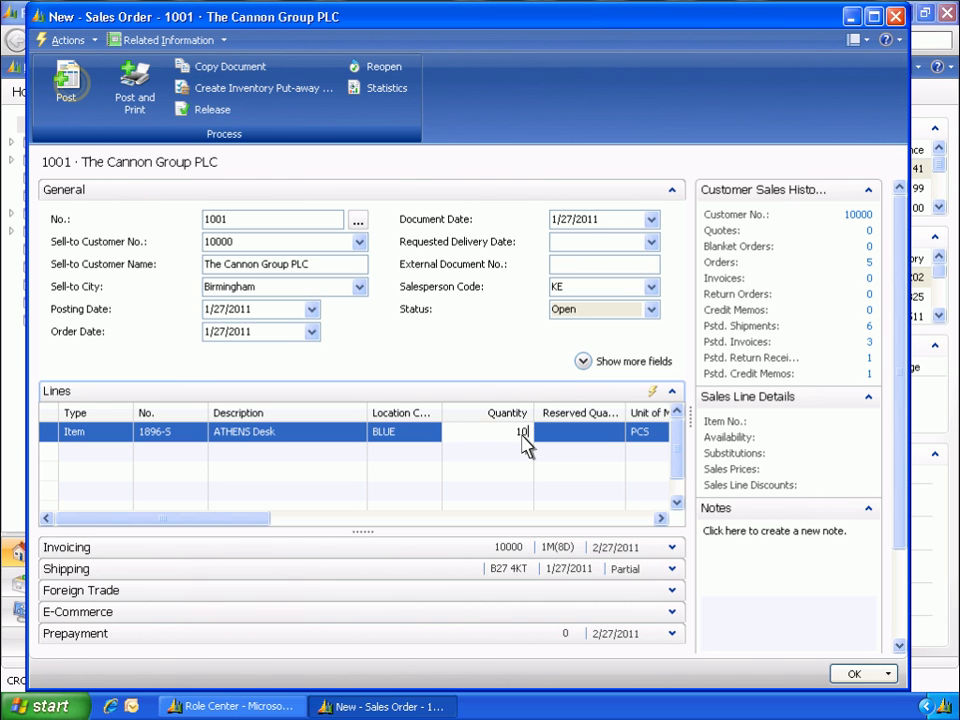
left_click(75, 95)
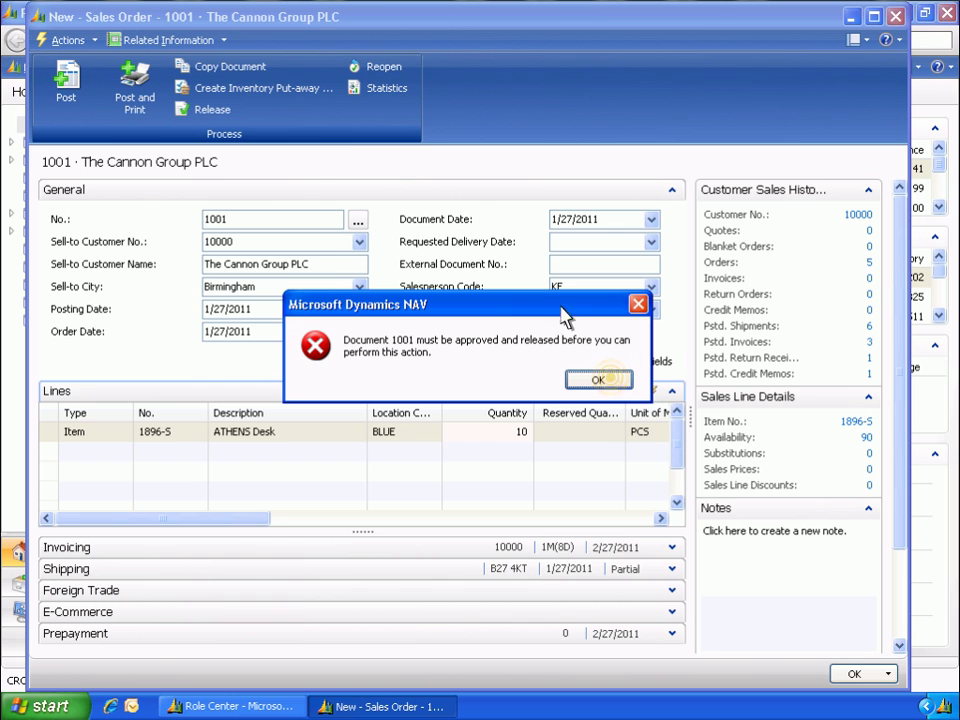
Dismiss the approval error, send order 1001 for approval, and close the order
left_click(611, 379)
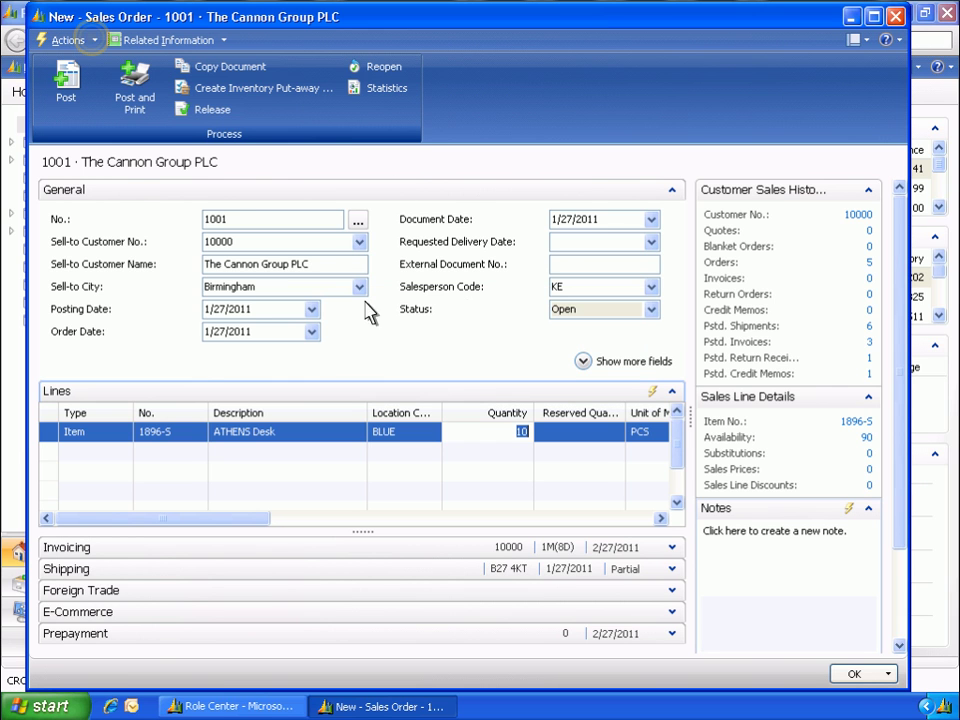
left_click(70, 40)
left_click(90, 210)
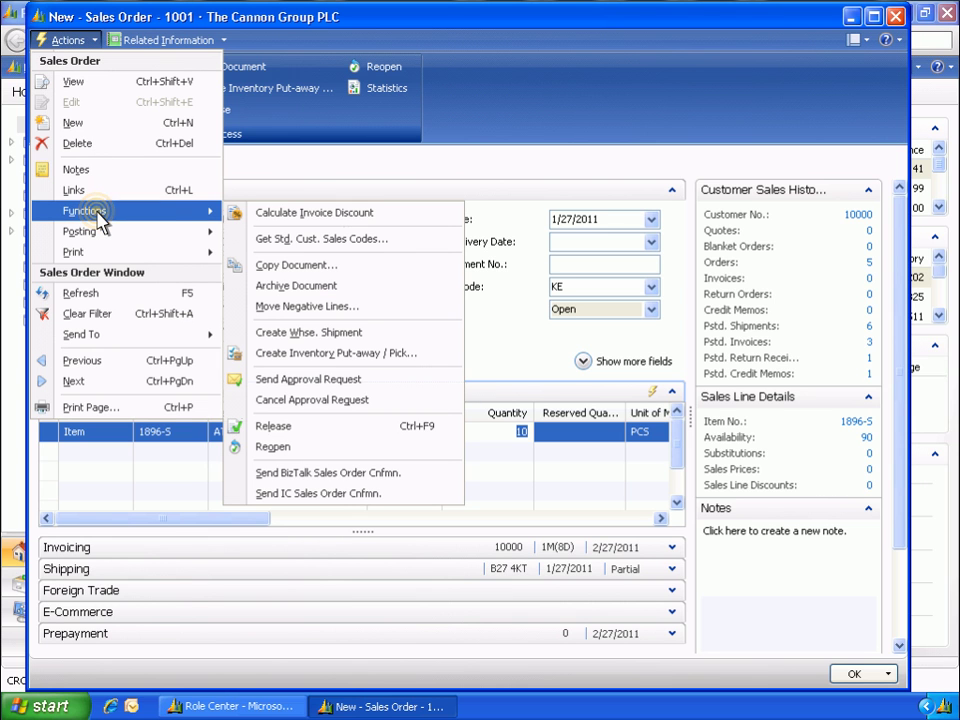
left_click(305, 381)
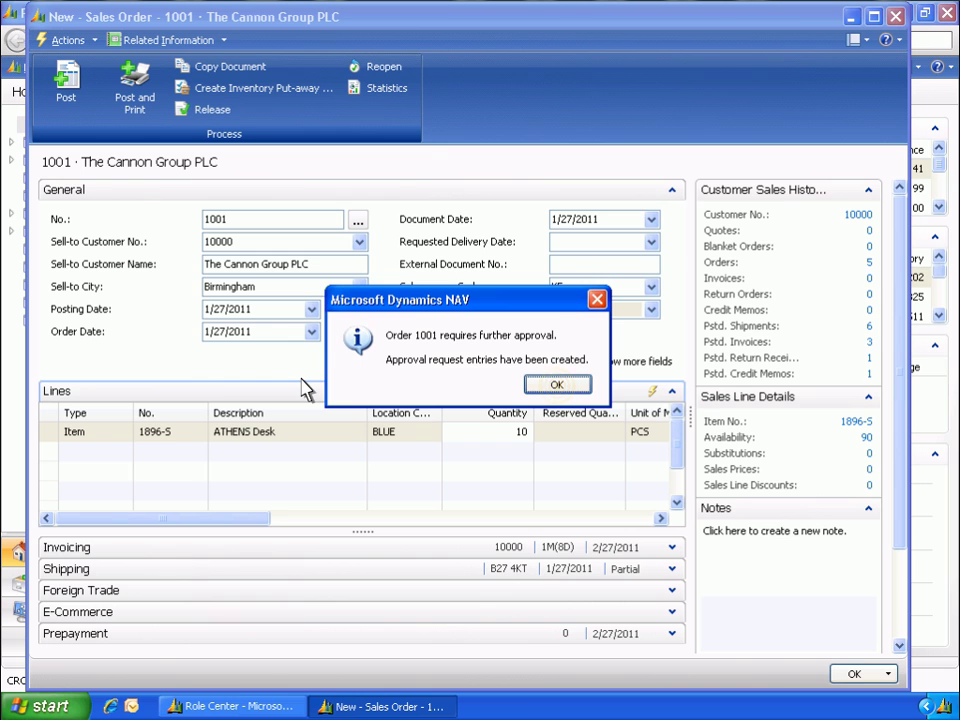
left_click(557, 388)
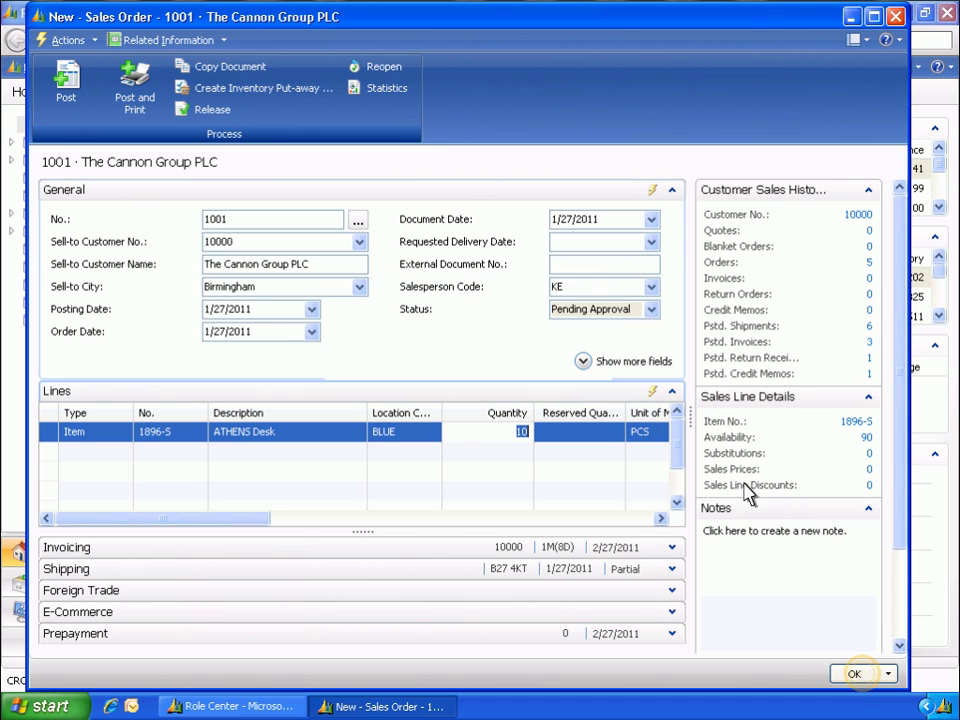
left_click(860, 674)
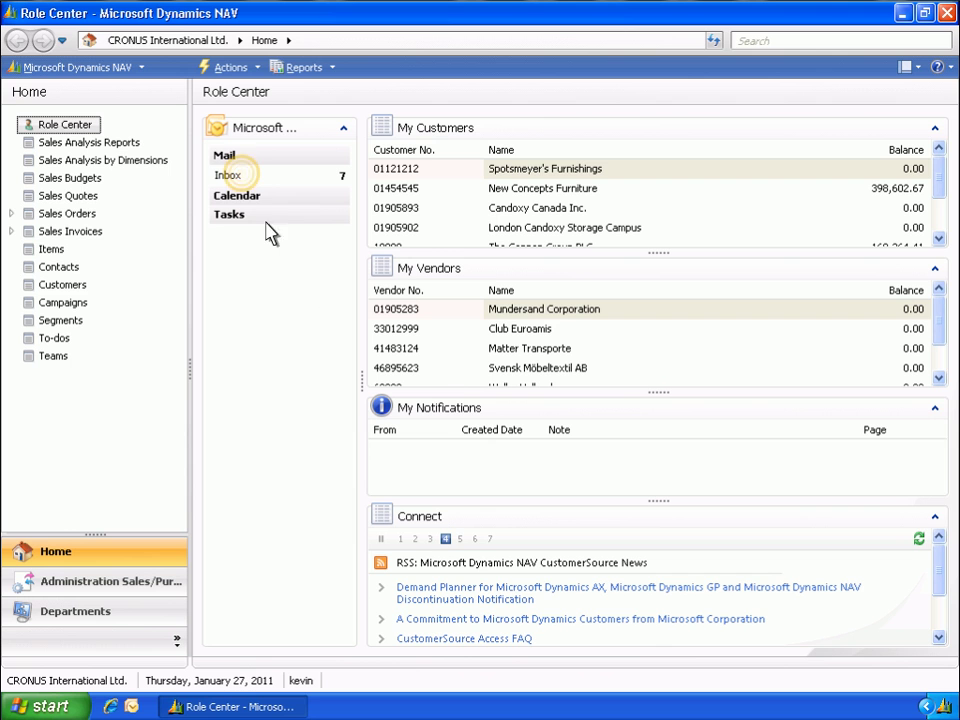
left_click(238, 177)
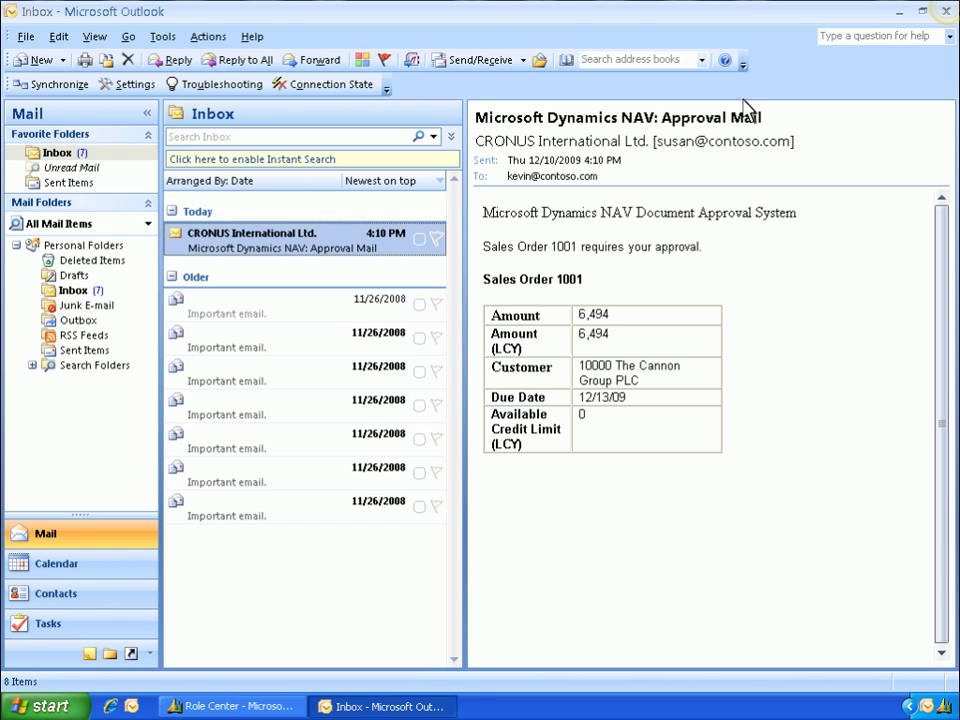
left_click(946, 11)
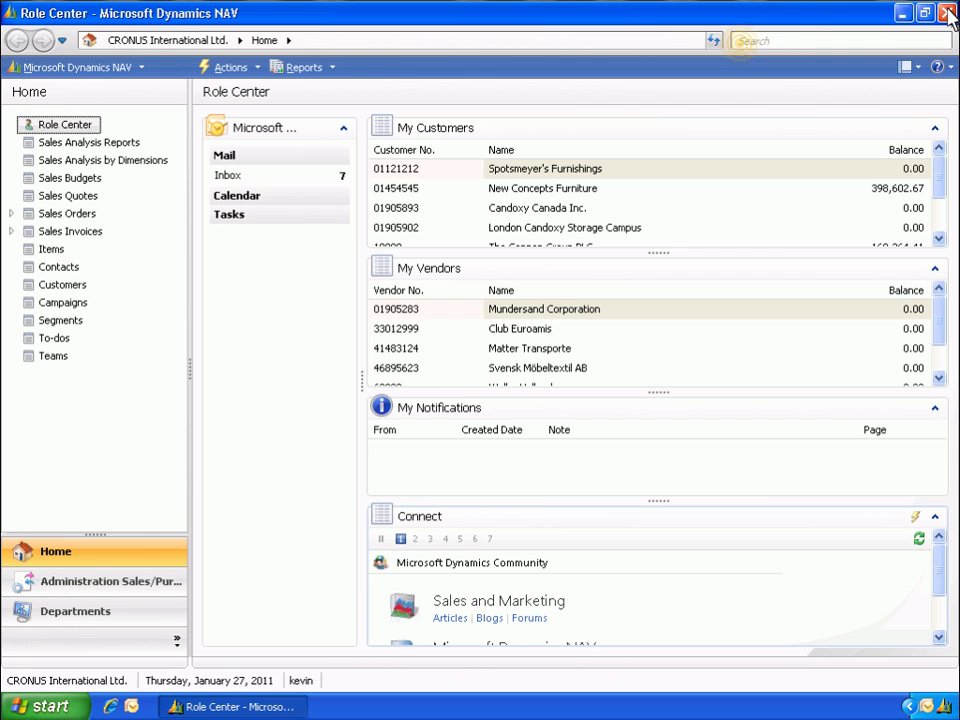
Open the sales Approval Entries page, review order 1001's document, and approve its entry
left_click(741, 43)
type("Approval Entries")
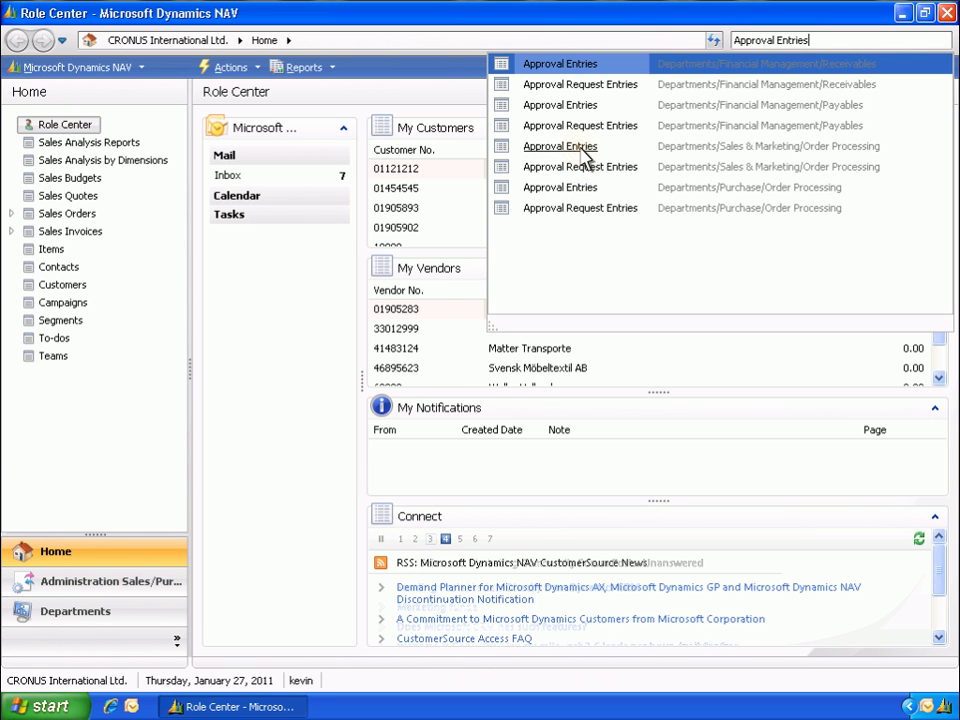
left_click(585, 146)
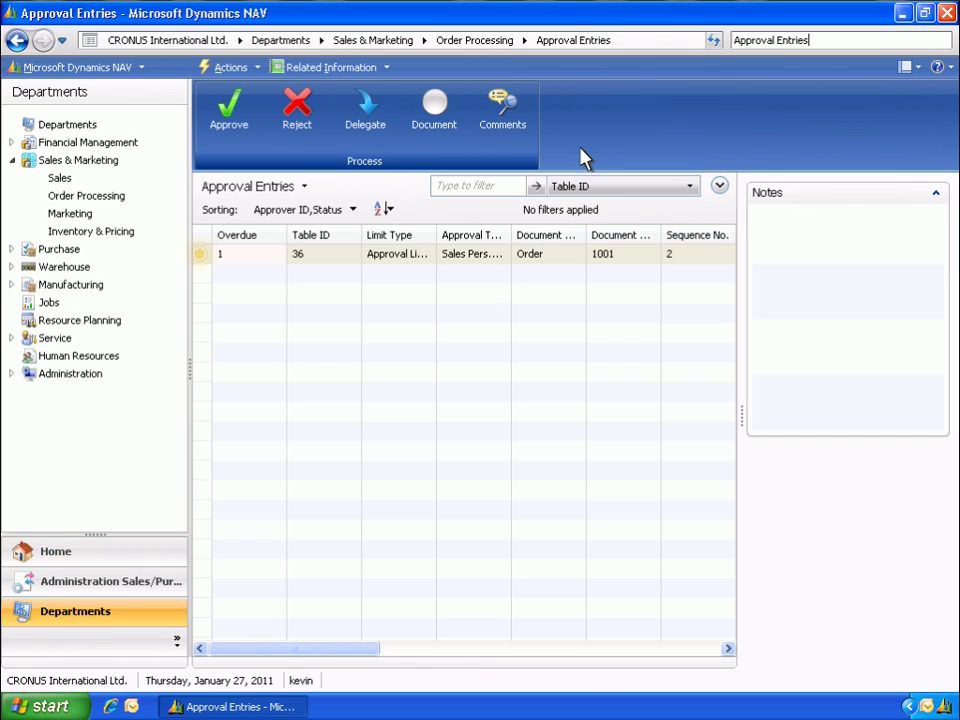
left_click(201, 256)
left_click(433, 112)
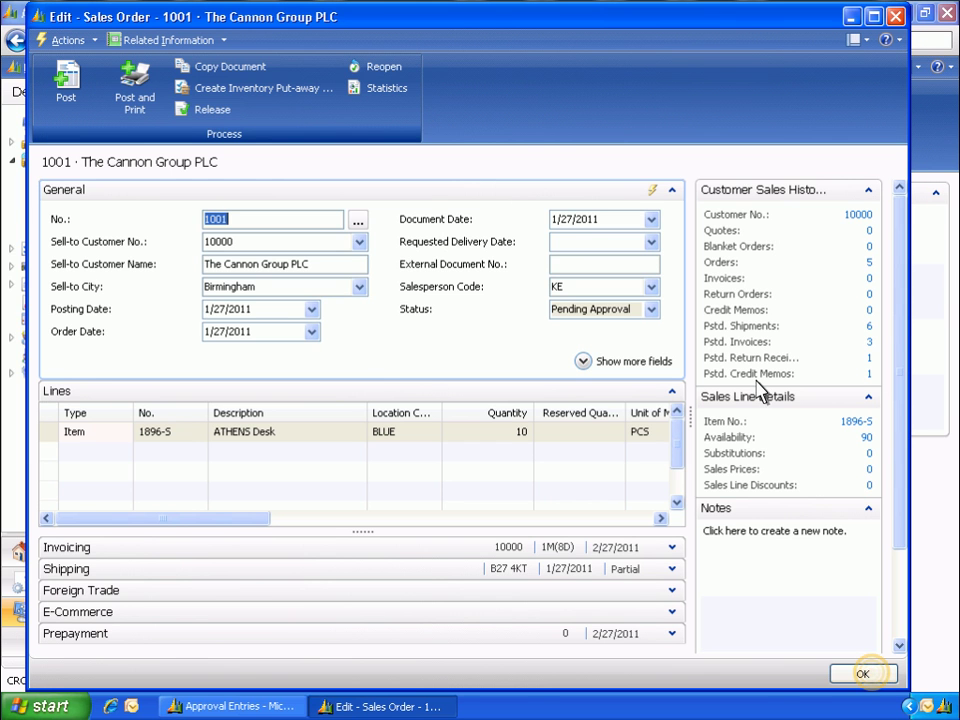
left_click(870, 672)
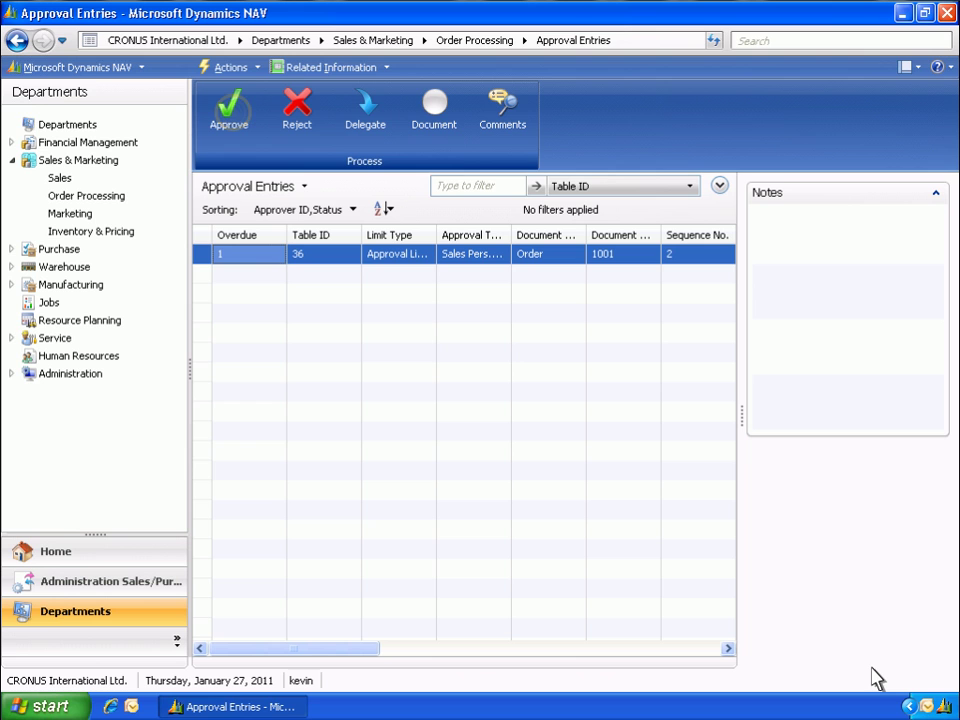
left_click(237, 122)
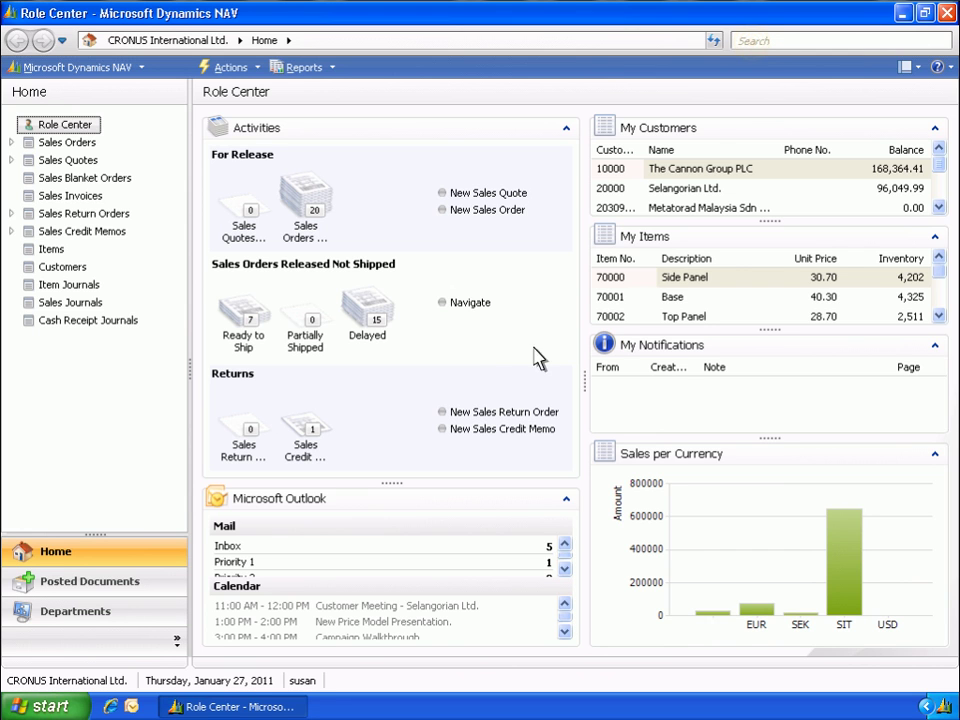
Open the sales Approval Request Entries page to review order 1001's requests
left_click(753, 42)
type("Approval Request Entries")
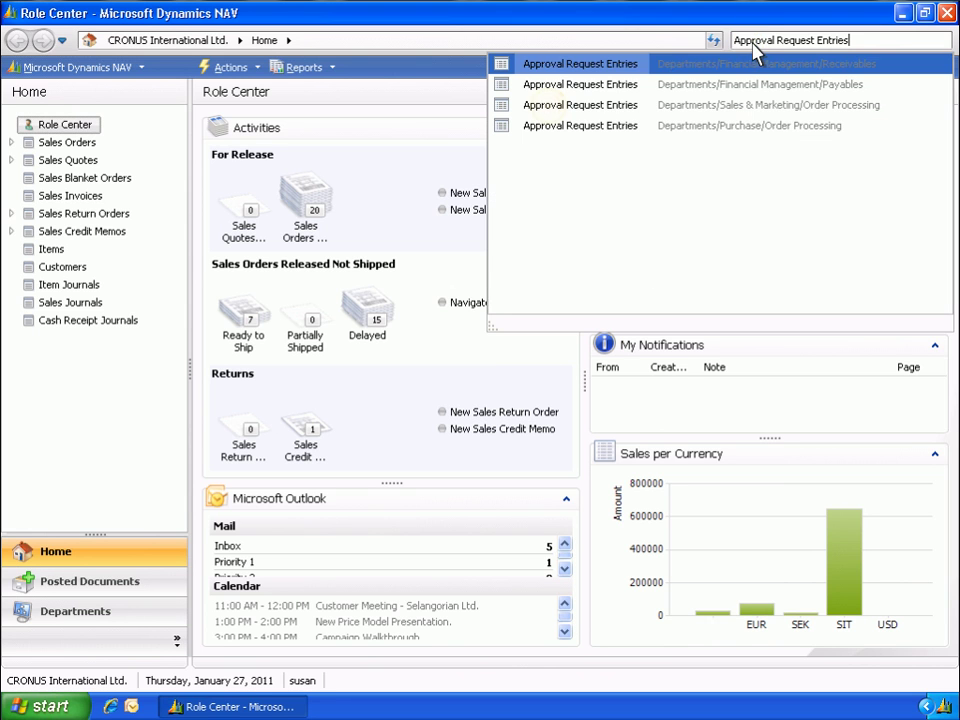
left_click(553, 105)
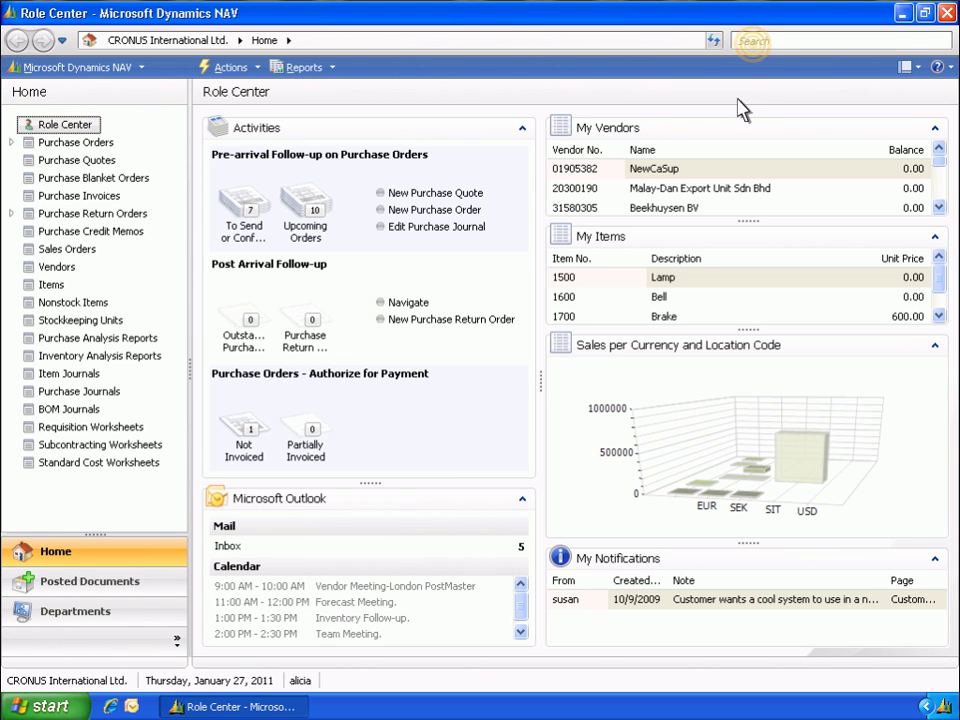
Create a new purchase quote for vendor 30000 CoolWood Technologies
left_click(753, 45)
type("Purchase Quotes")
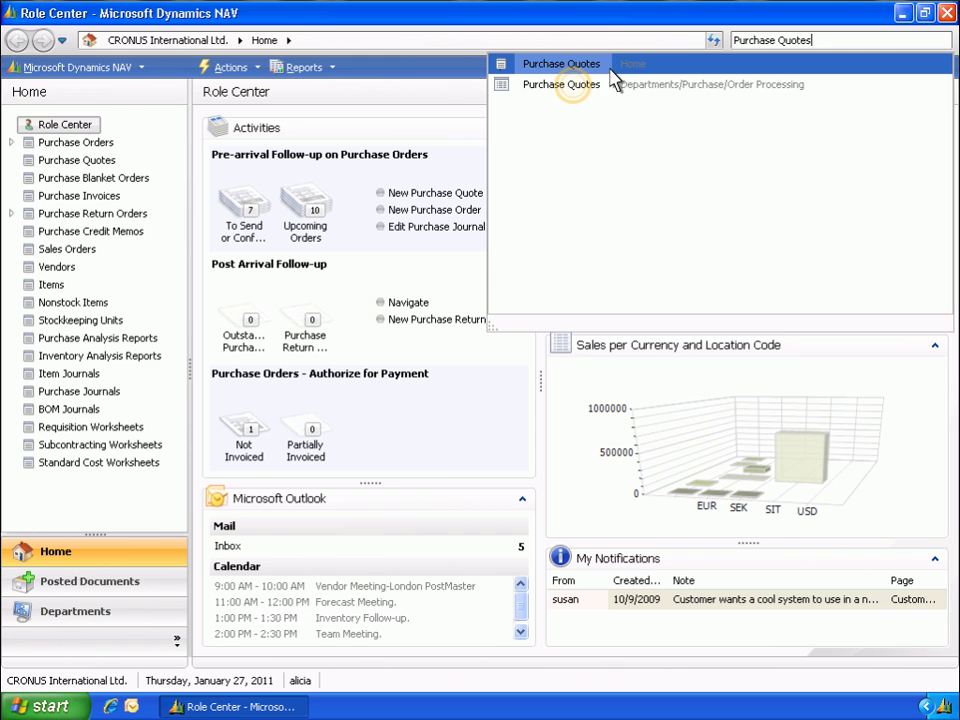
left_click(570, 86)
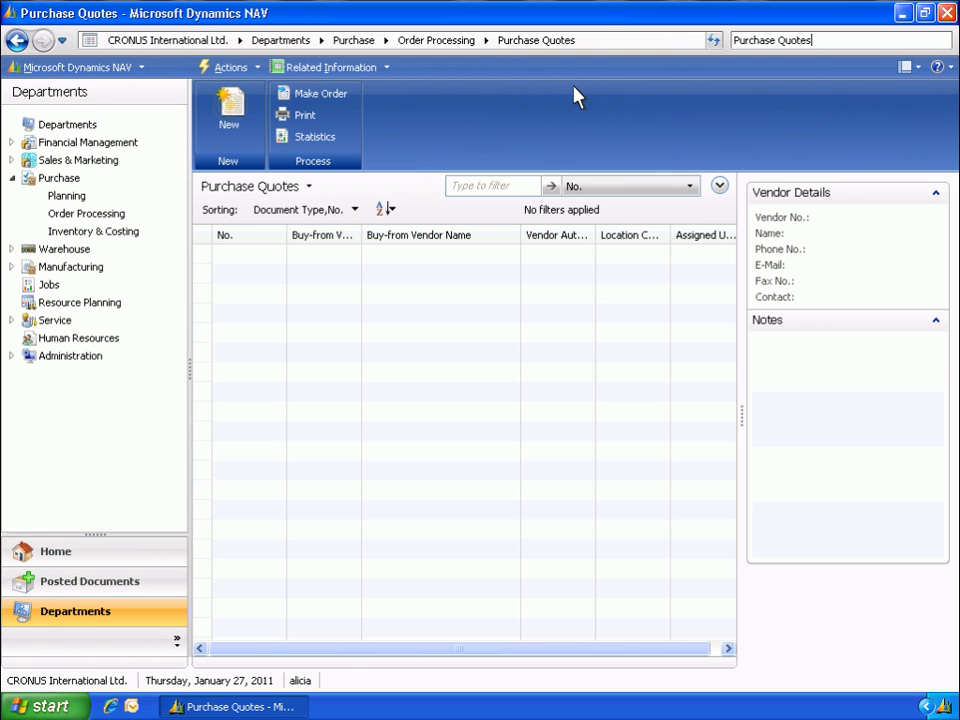
left_click(232, 113)
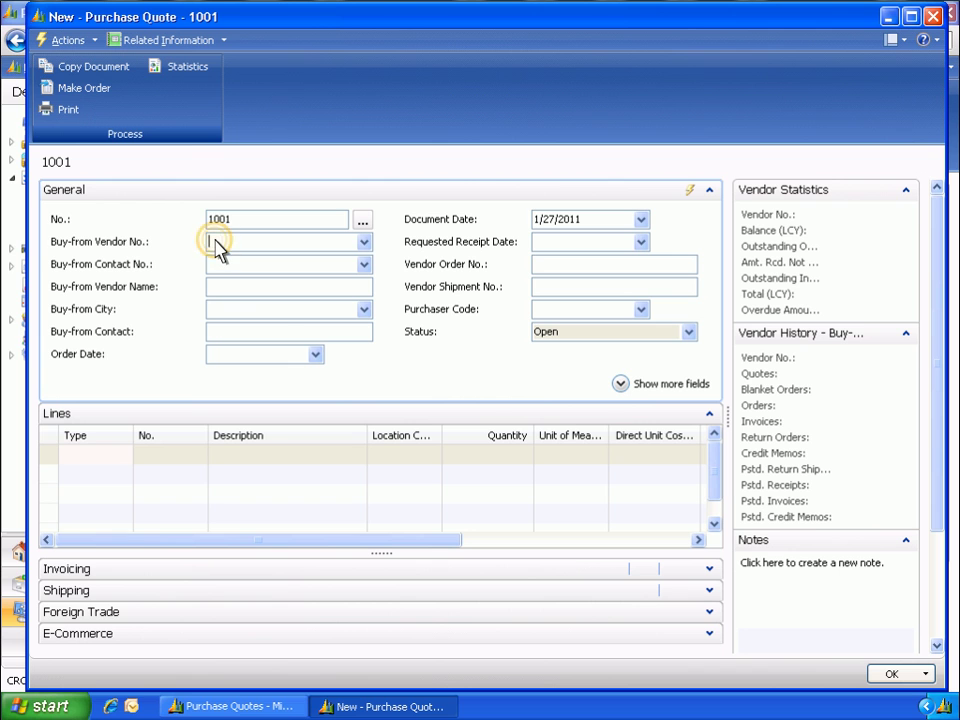
type("30000")
key("Tab")
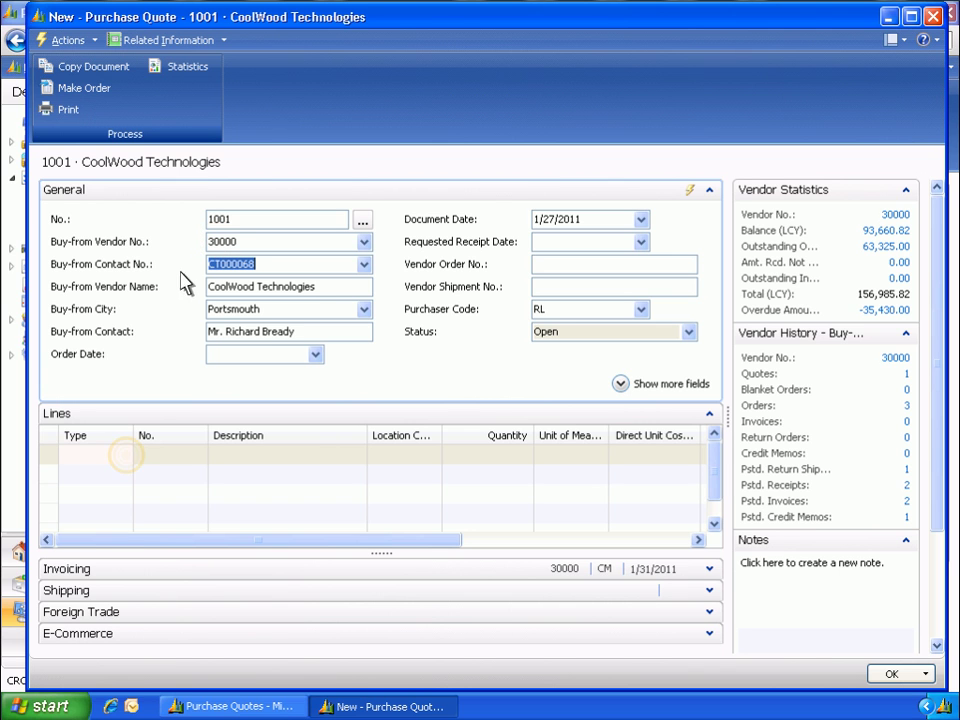
Add an Item line for 15 units of 1896-S with a 15% line discount
left_click(127, 457)
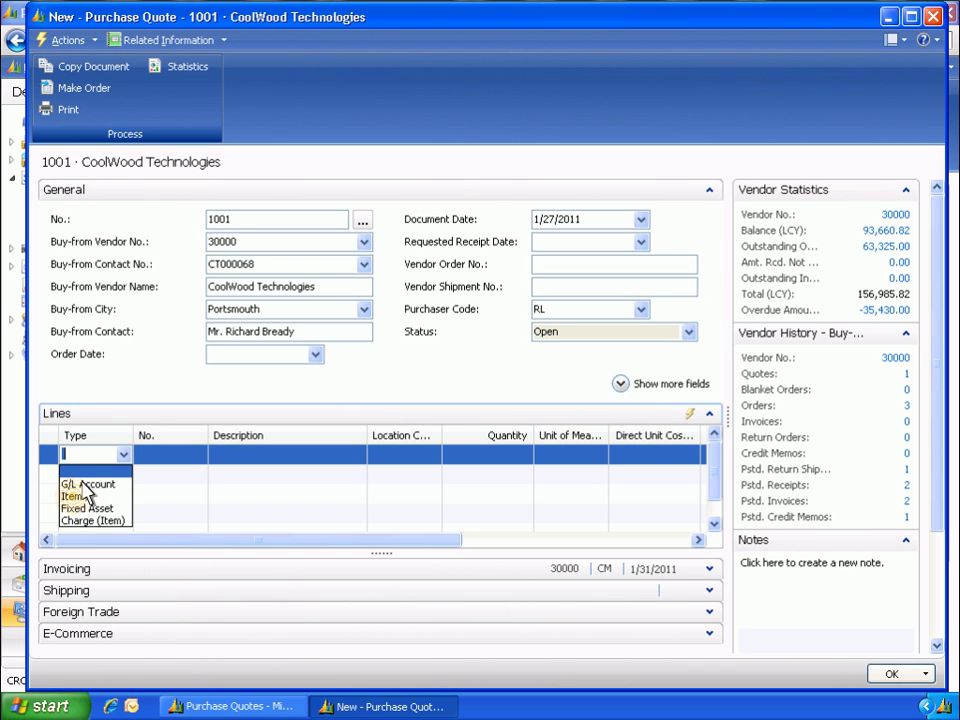
left_click(78, 498)
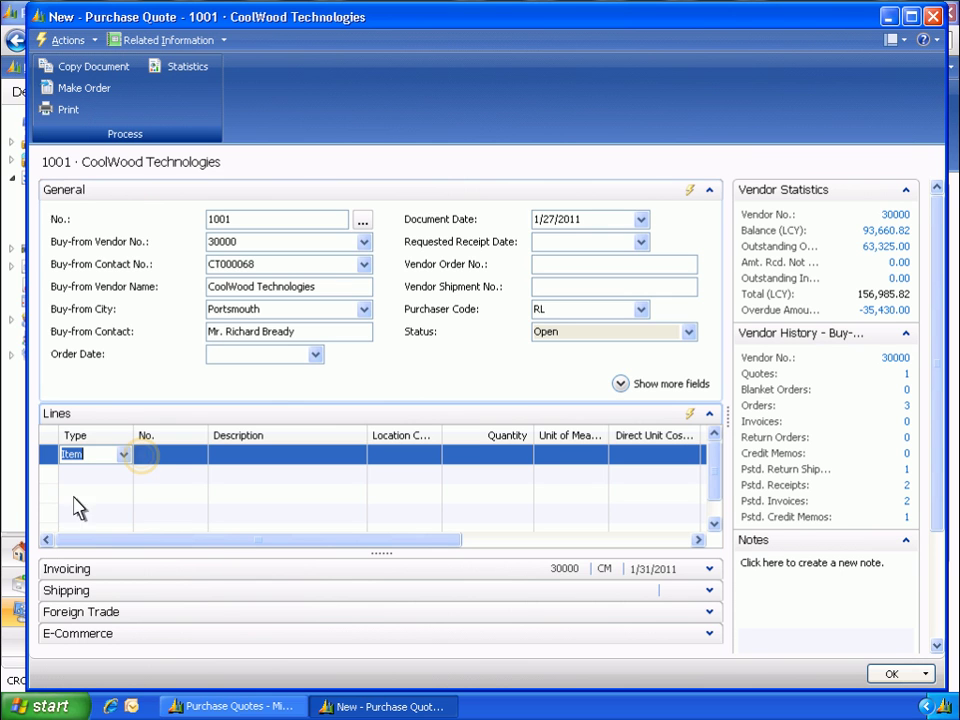
left_click(143, 457)
type("1896-S")
key("Tab")
left_click(522, 456)
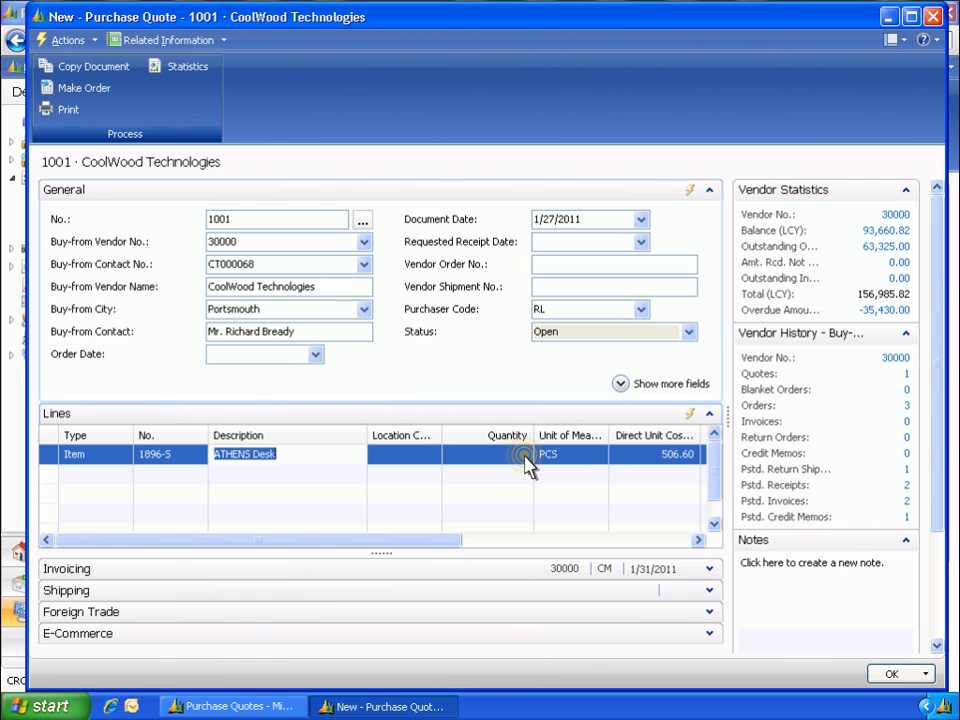
type("15")
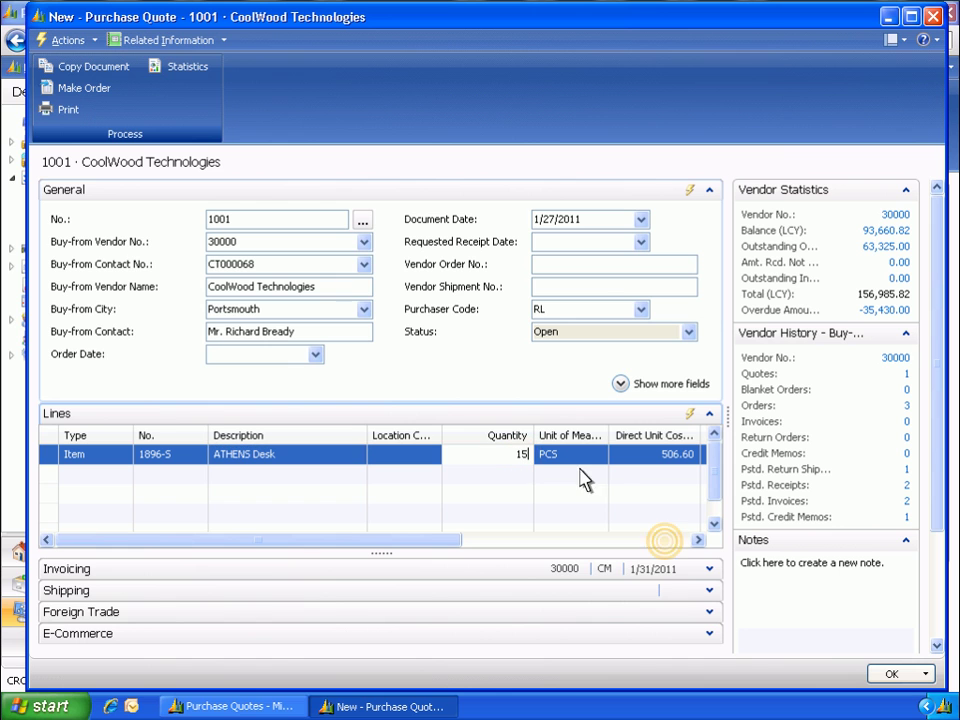
left_click(665, 548)
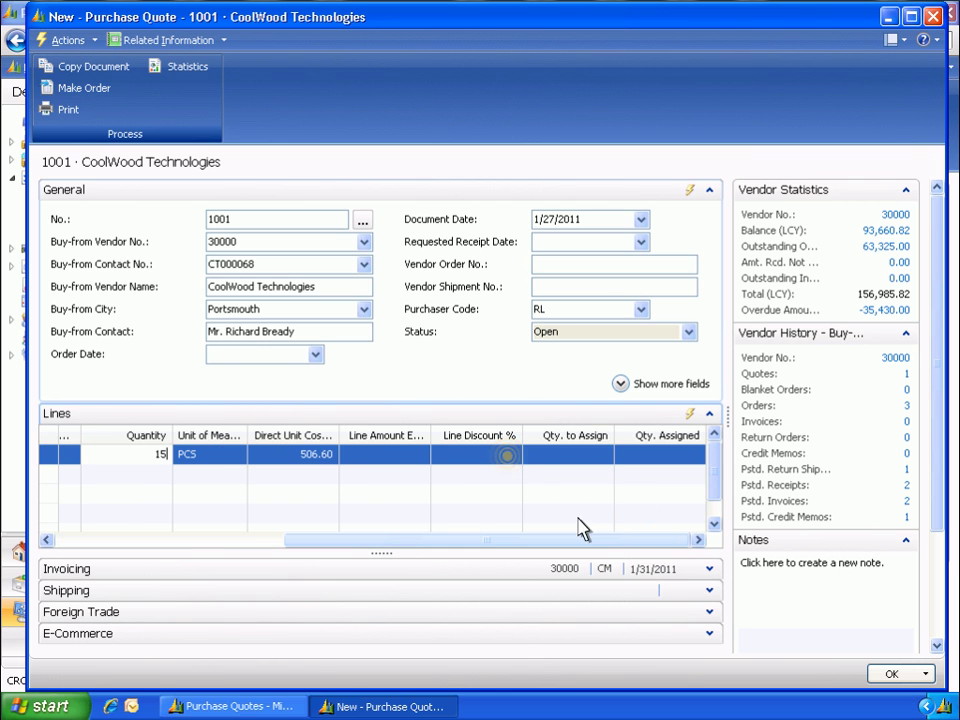
left_click(507, 457)
type("15")
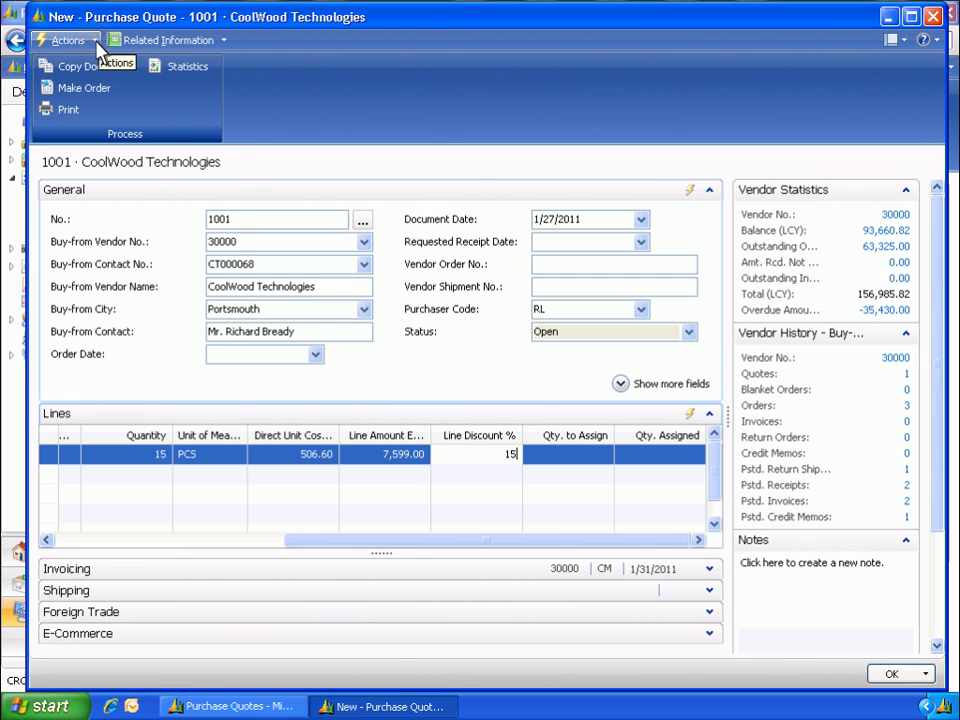
Add and save a new link to Example Quote.docx in the quote's Links window, then close it
left_click(96, 41)
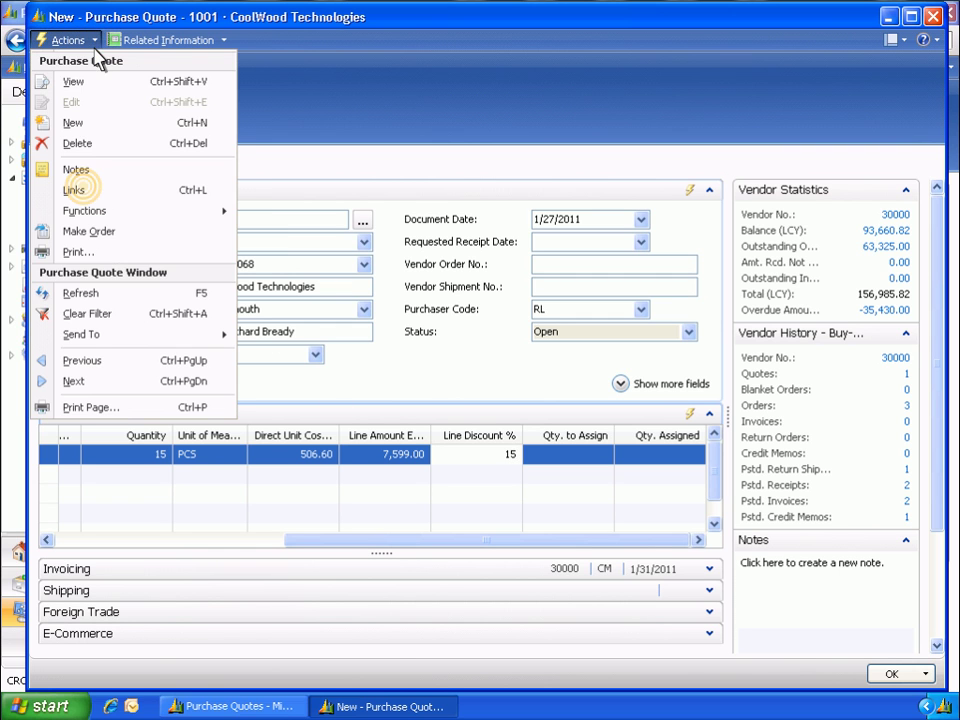
left_click(87, 193)
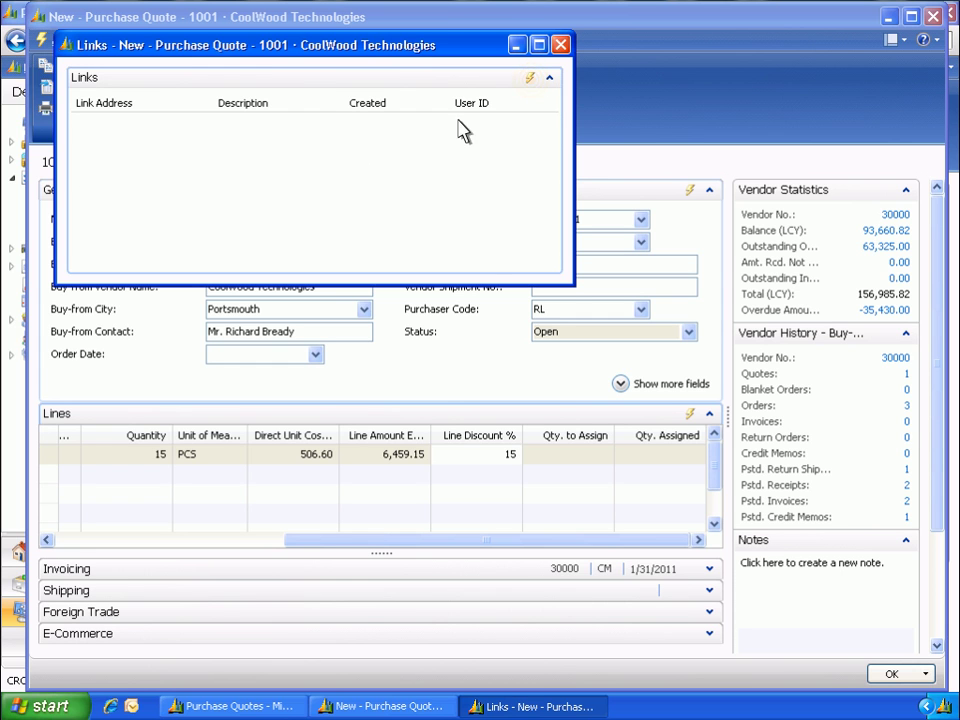
left_click(531, 80)
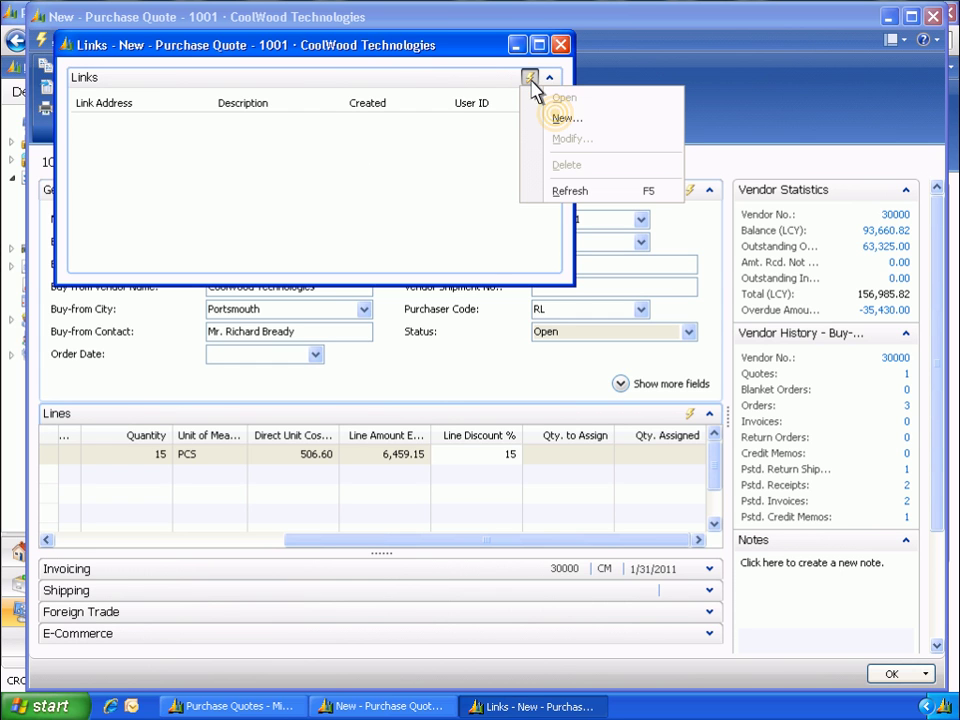
left_click(560, 120)
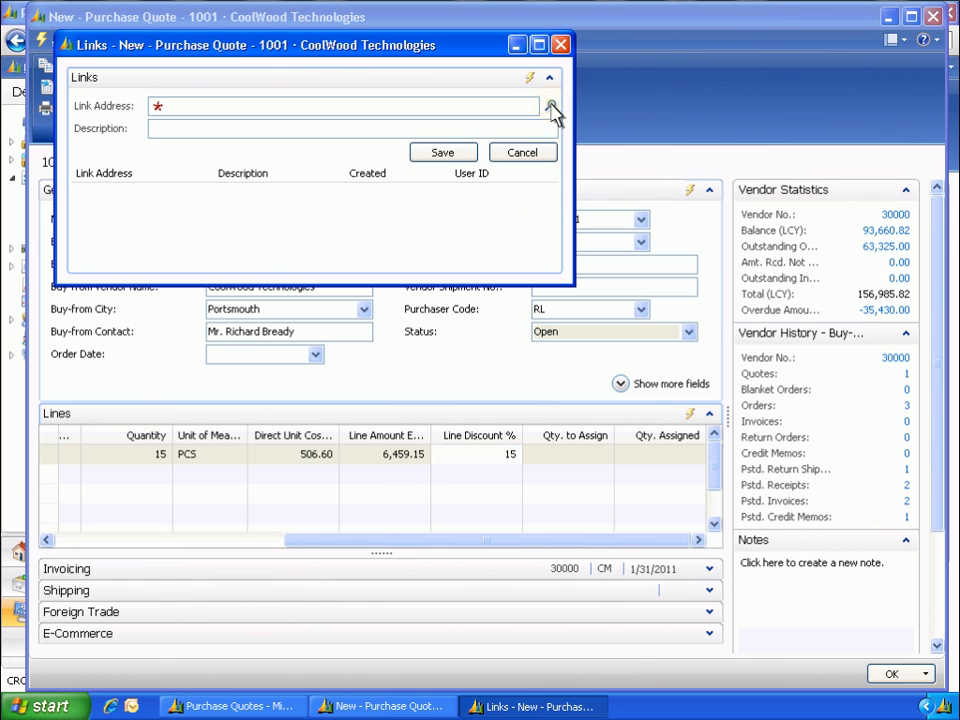
left_click(551, 107)
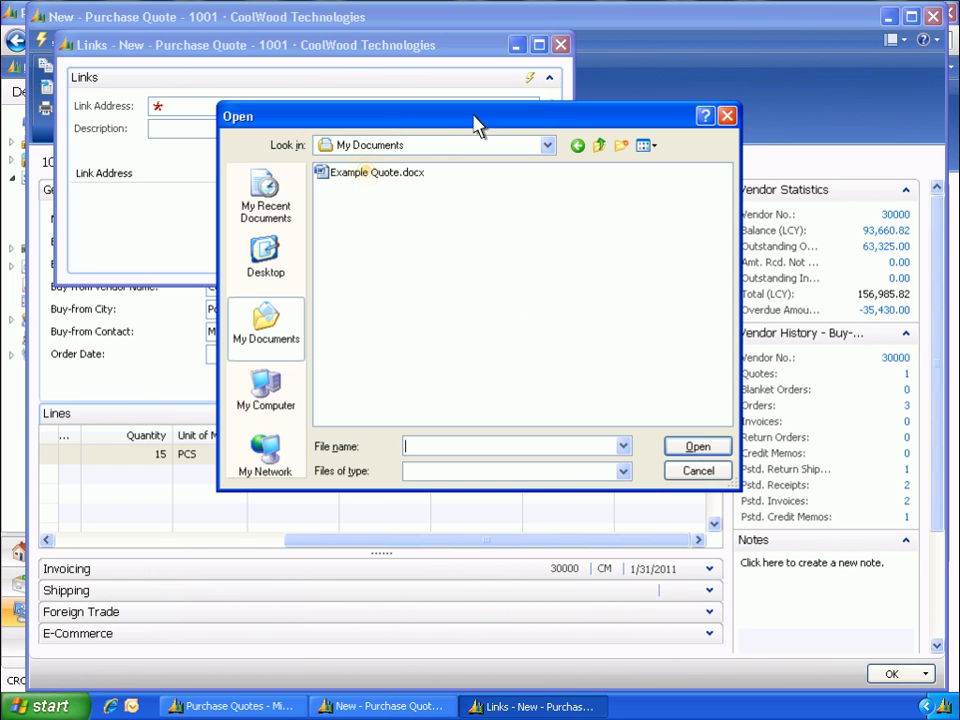
left_click(372, 177)
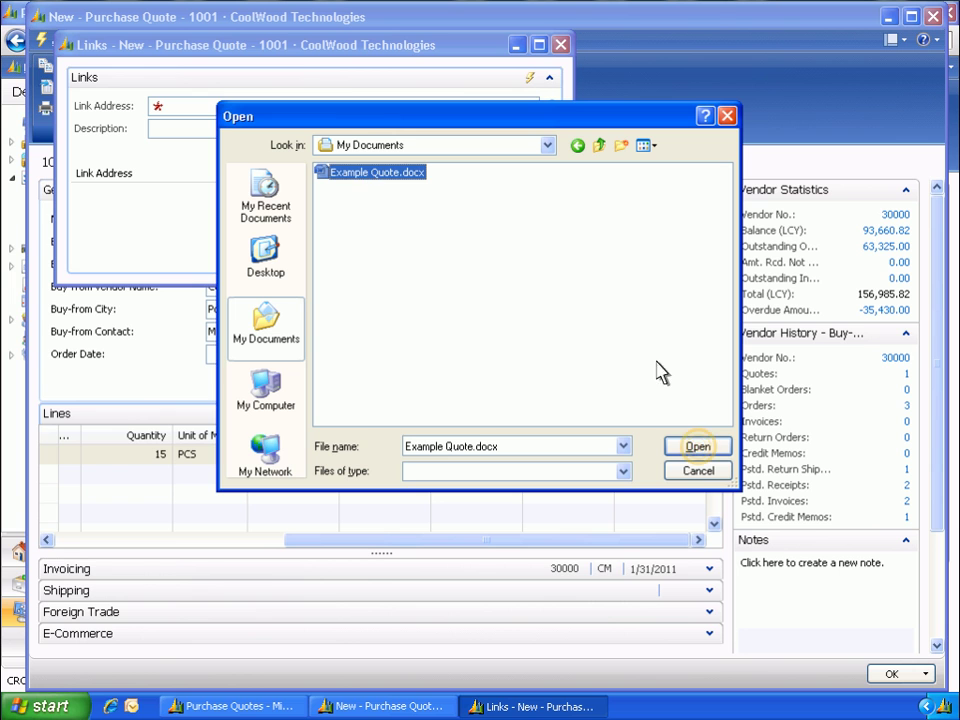
left_click(698, 448)
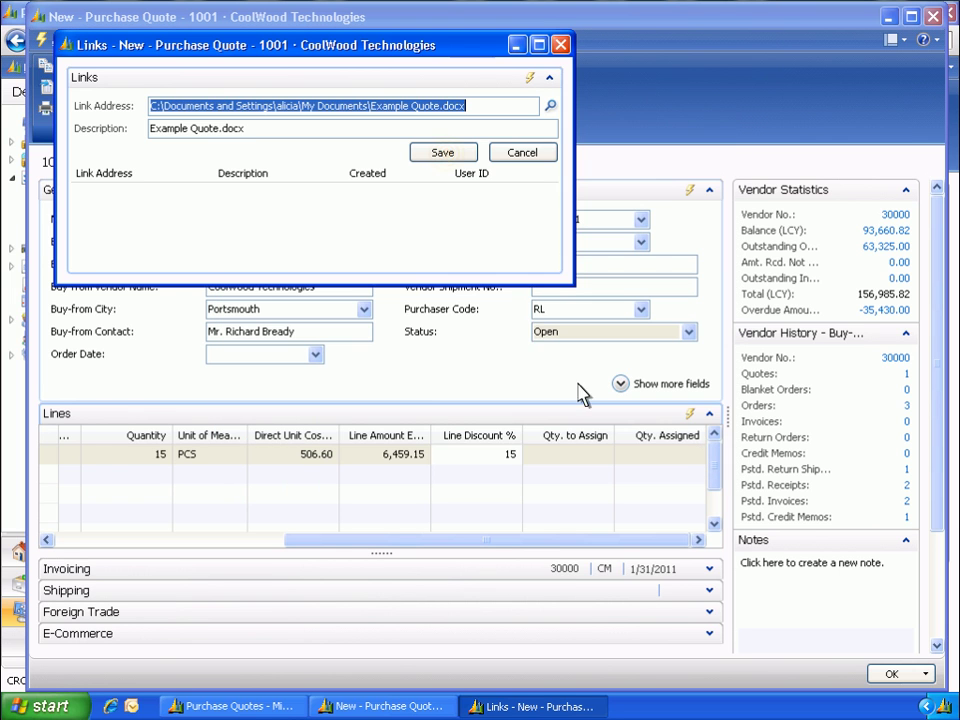
left_click(450, 154)
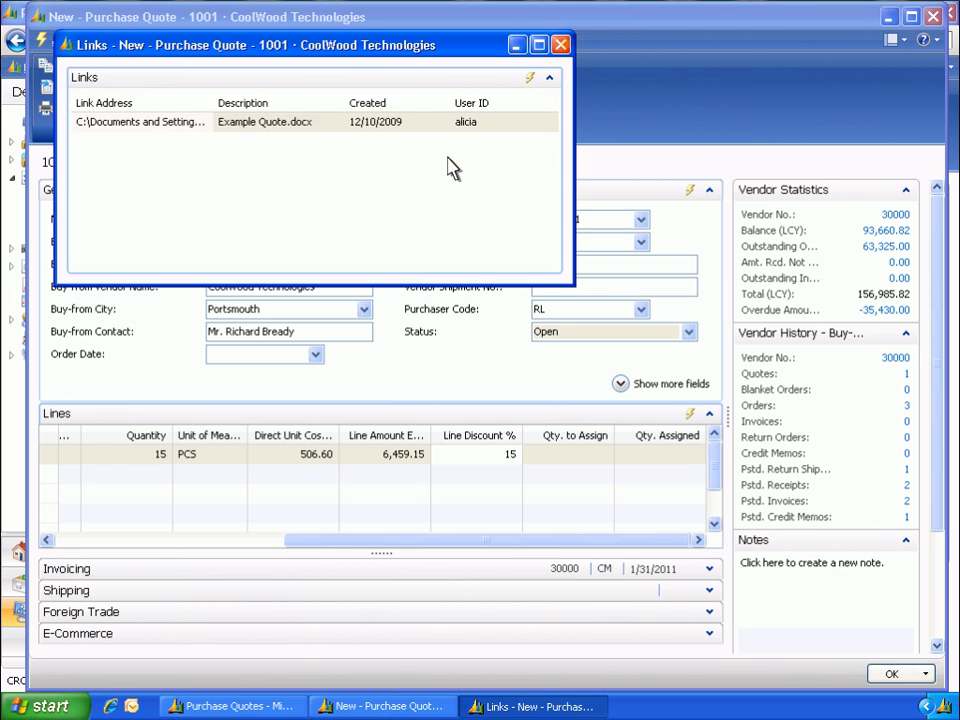
left_click(562, 44)
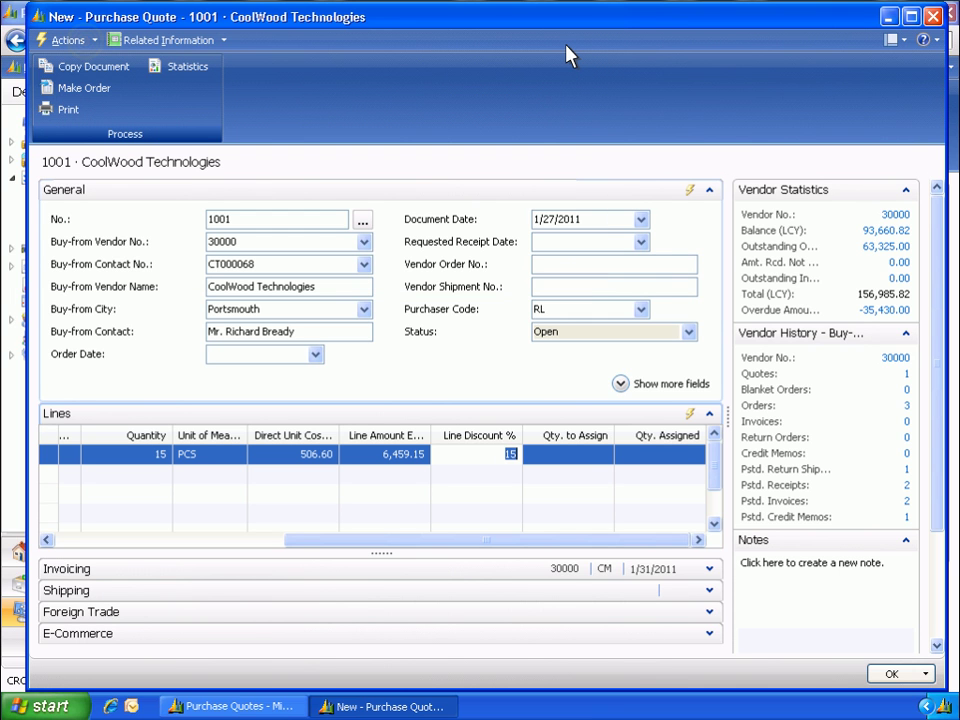
Send purchase quote 1001 for approval, acknowledge the message, and close the quote card
left_click(86, 44)
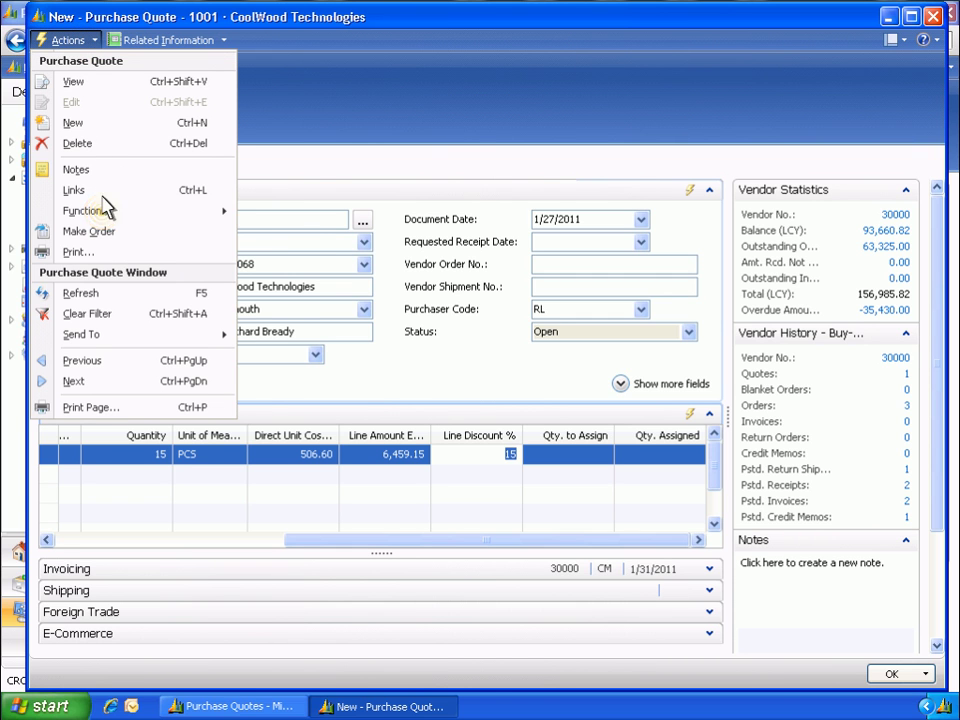
mouse_move(103, 213)
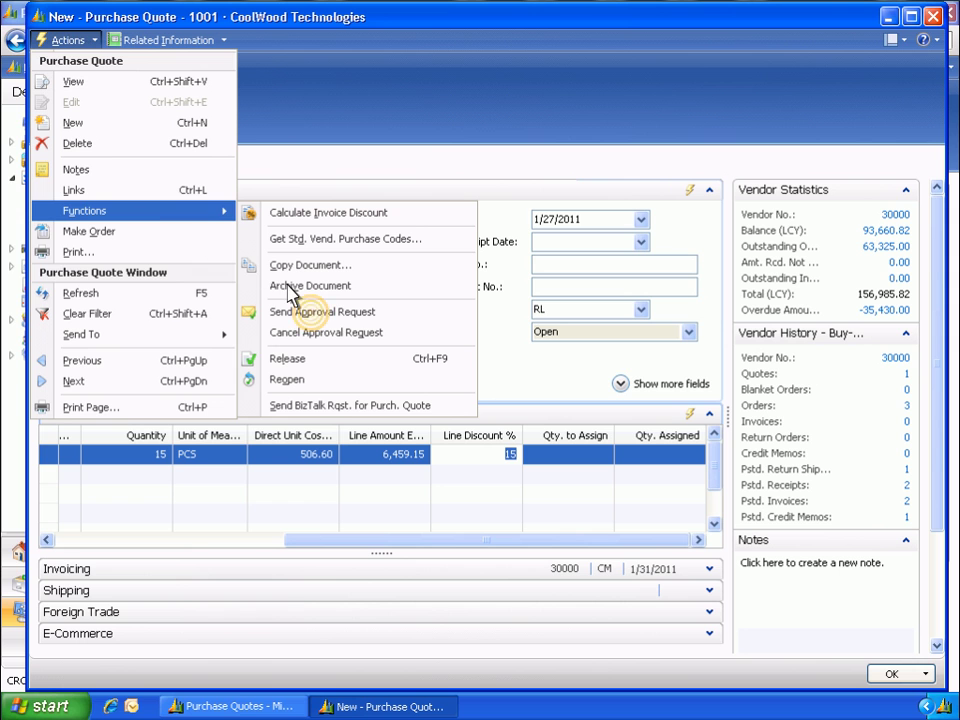
left_click(315, 316)
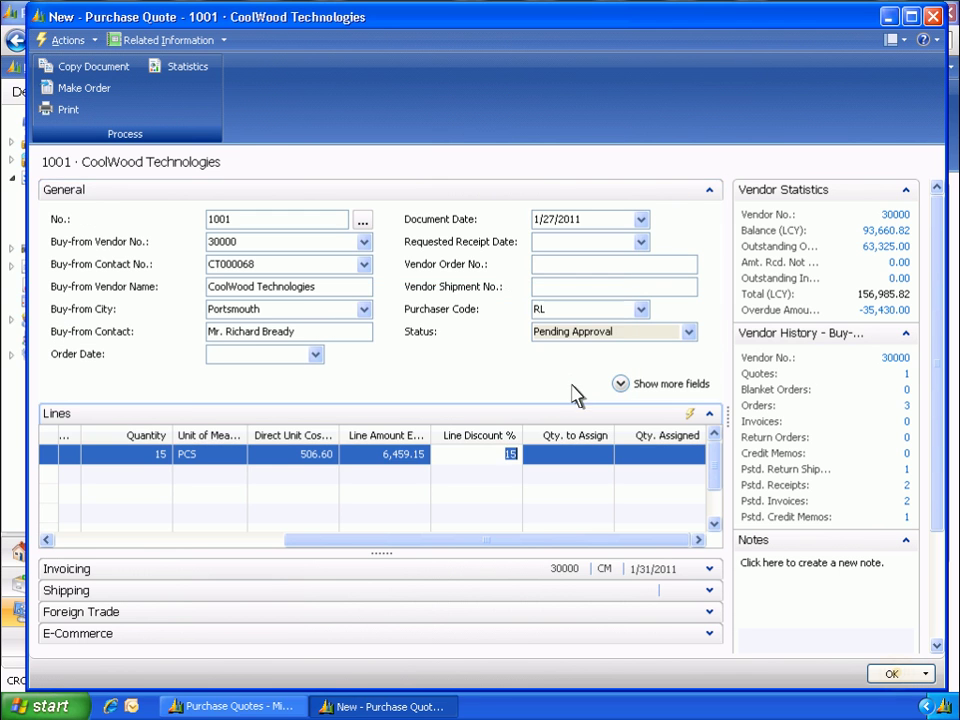
left_click(562, 383)
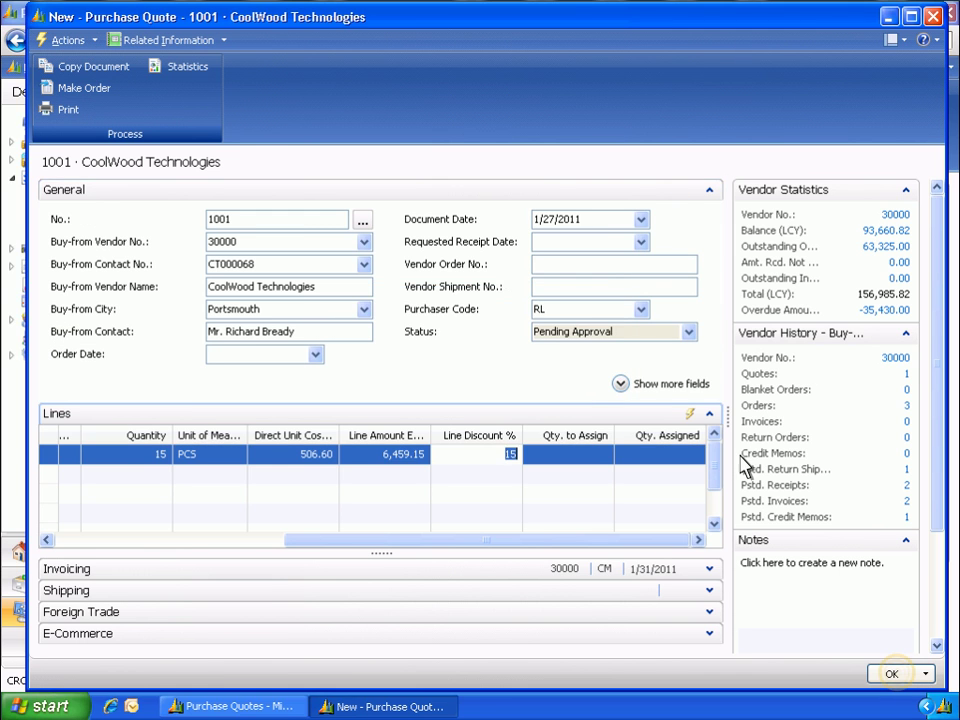
left_click(891, 674)
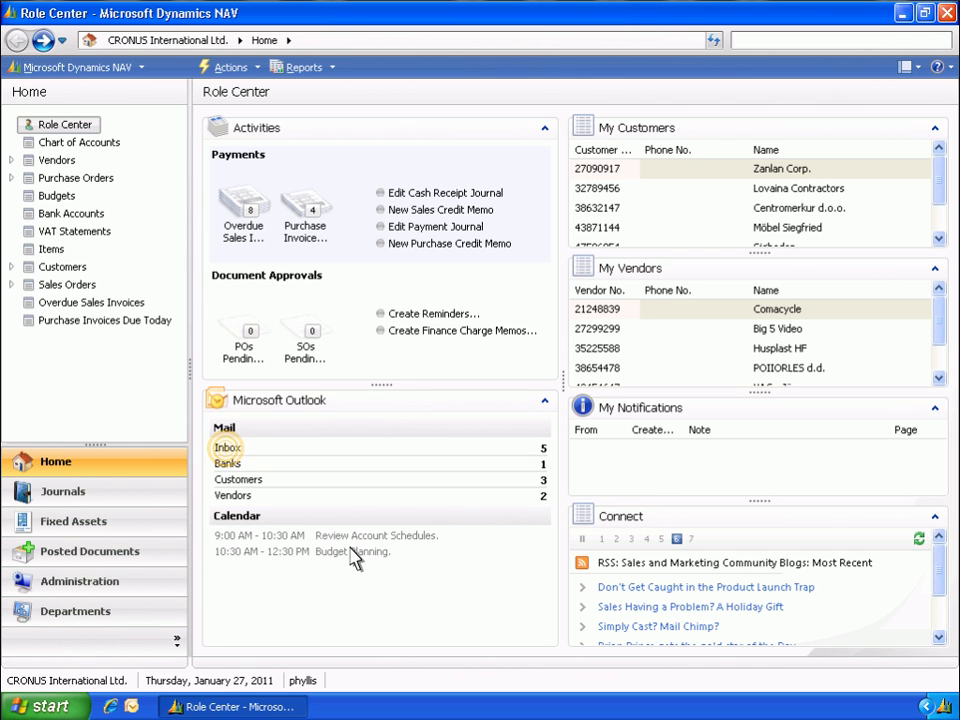
Read the approval mail for Purchase Quote 1001 in the Outlook inbox, then close Outlook
left_click(228, 450)
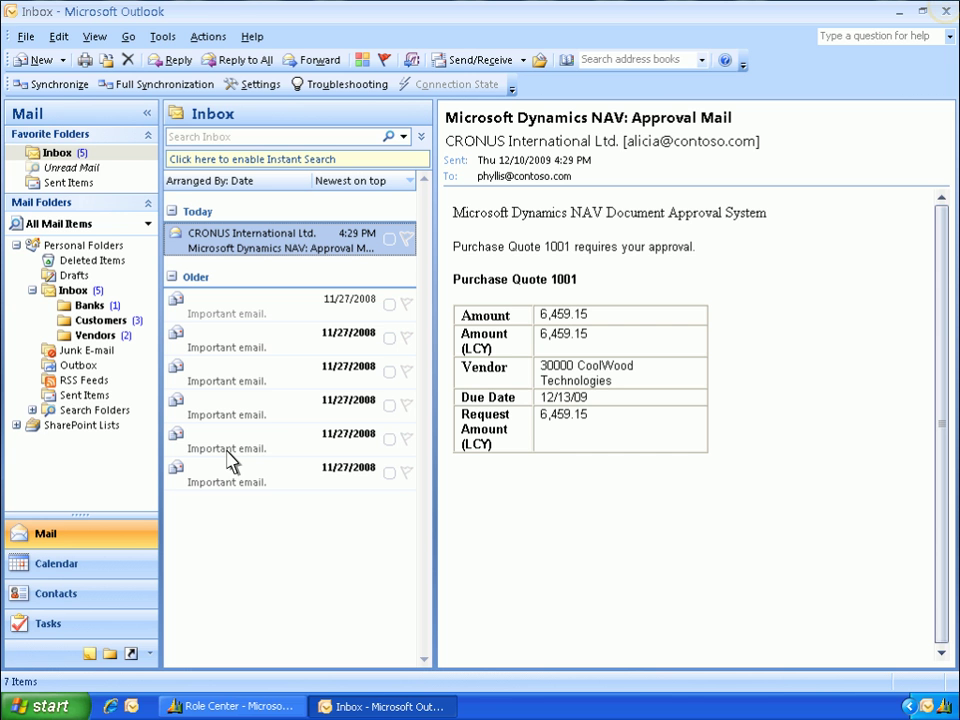
left_click(945, 12)
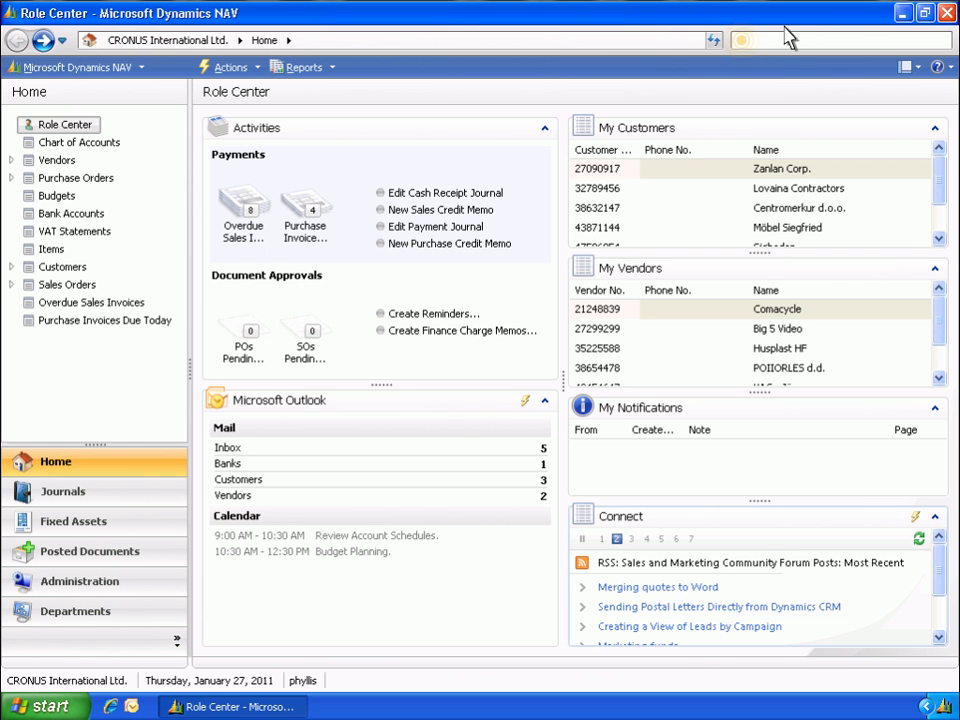
Open the purchase Approval Entries list and open quote 1001 from its entry
left_click(745, 42)
type("Approval Entries")
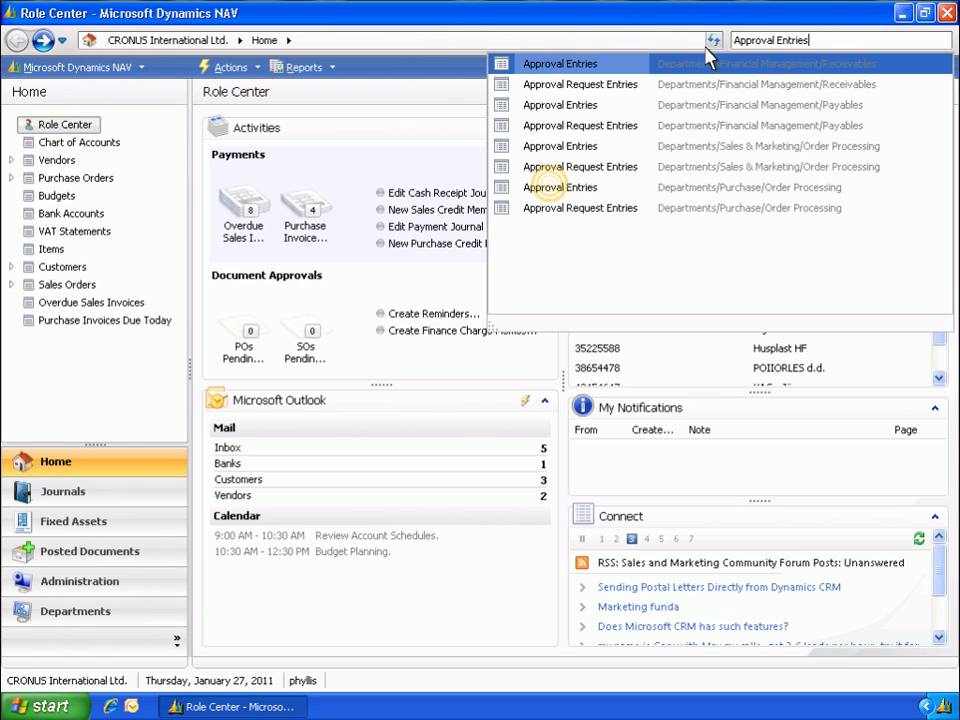
left_click(553, 188)
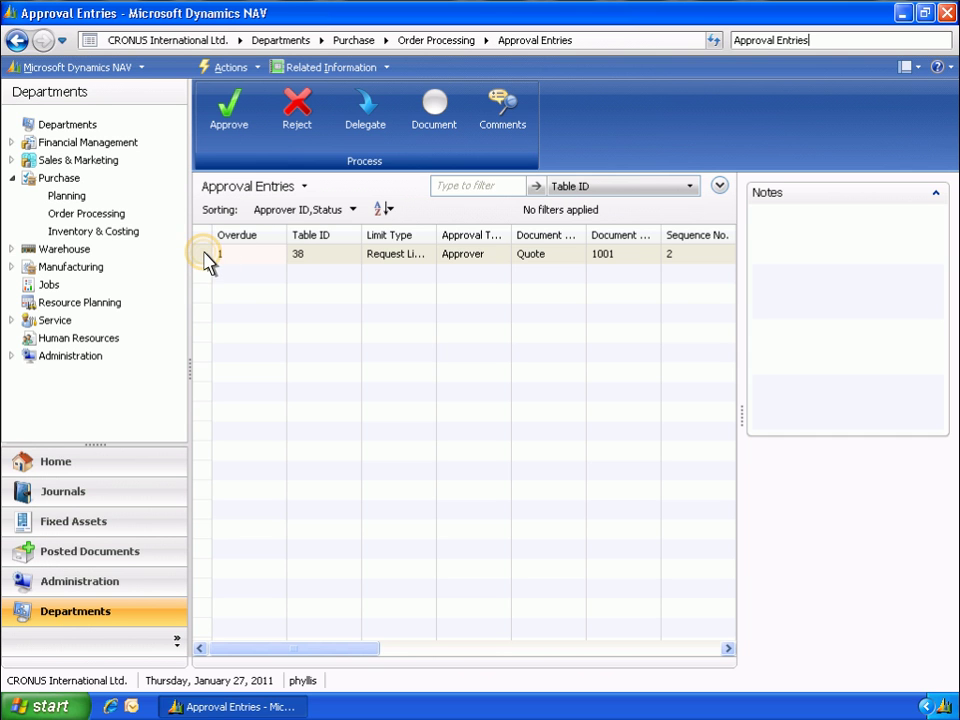
left_click(205, 258)
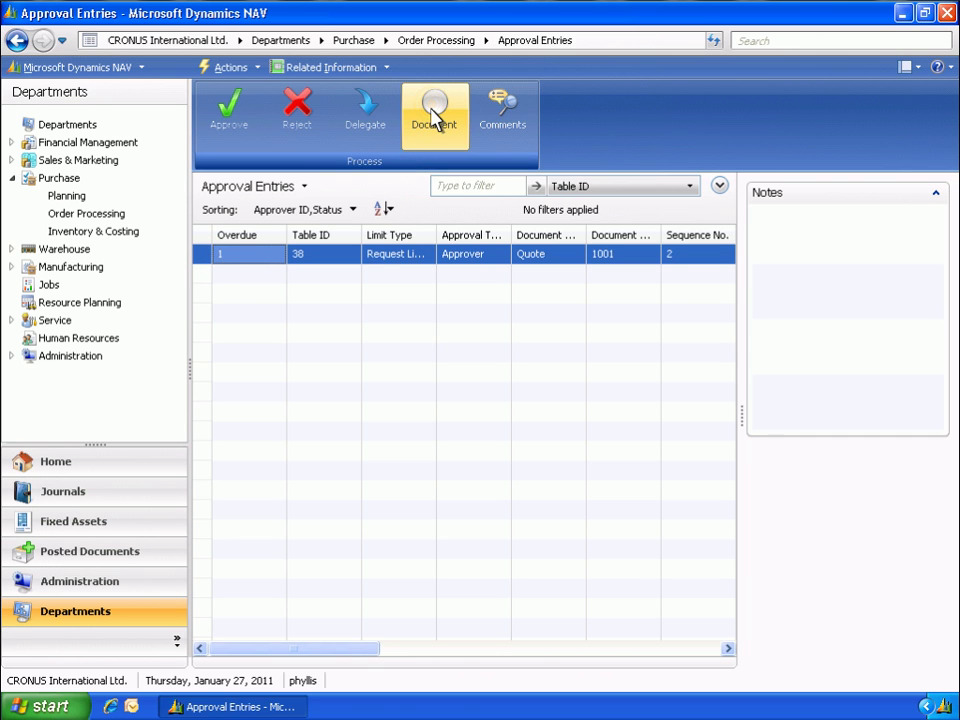
left_click(433, 113)
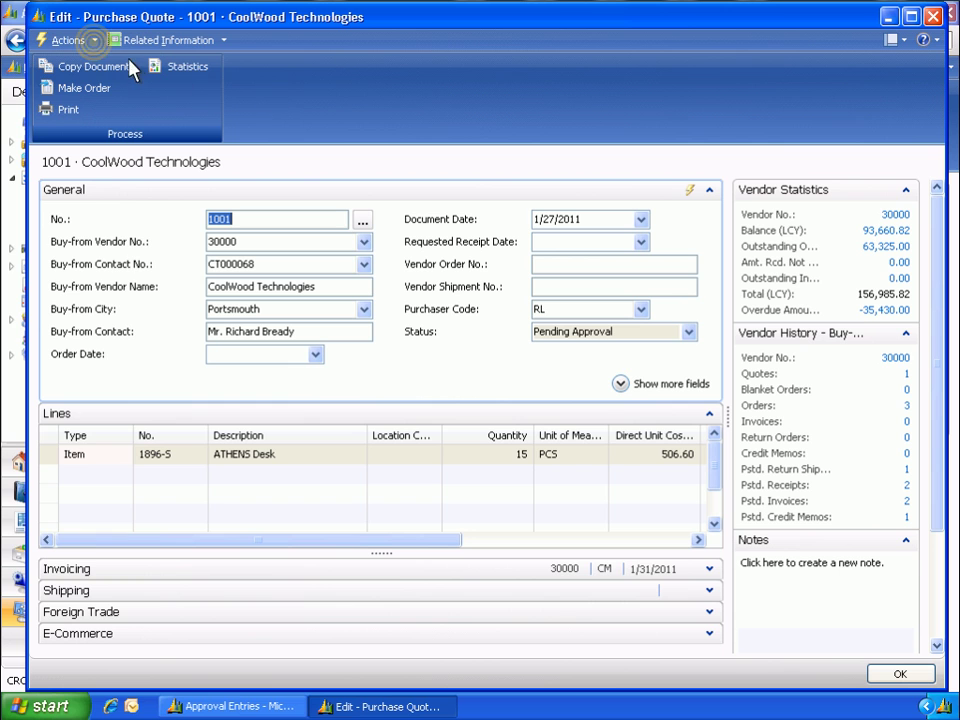
Review quote 1001's attached links, then close the links window and the quote
left_click(96, 42)
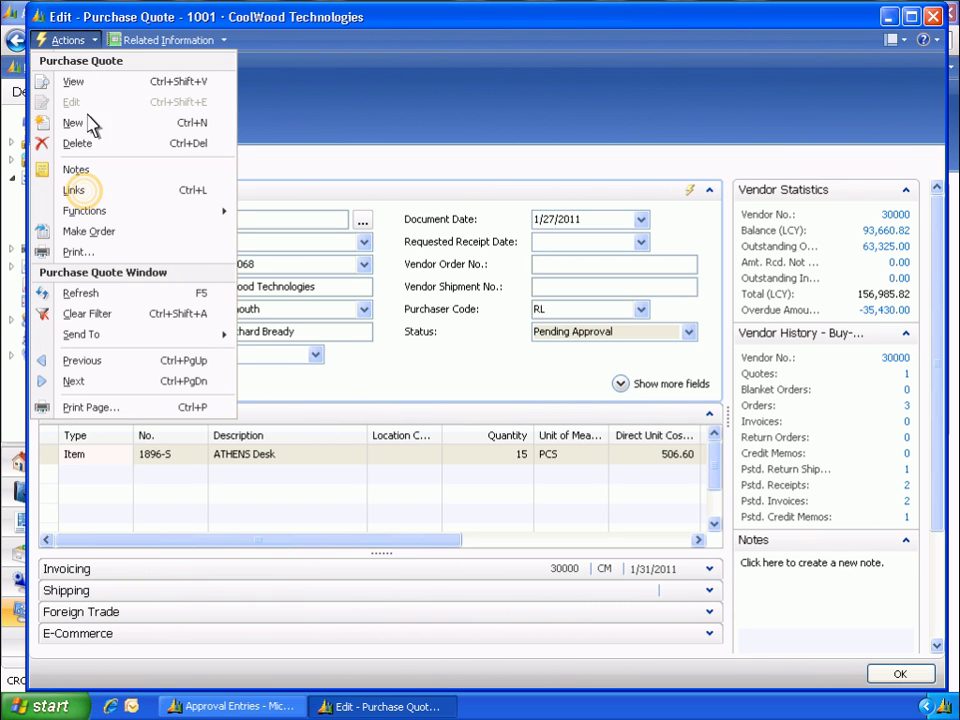
left_click(88, 192)
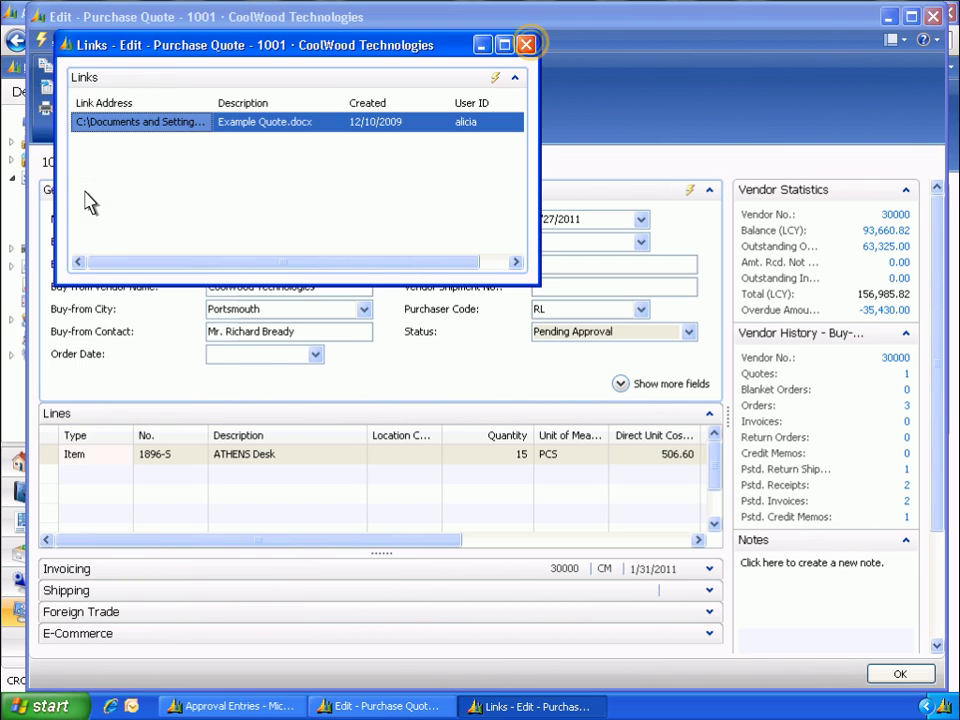
left_click(528, 46)
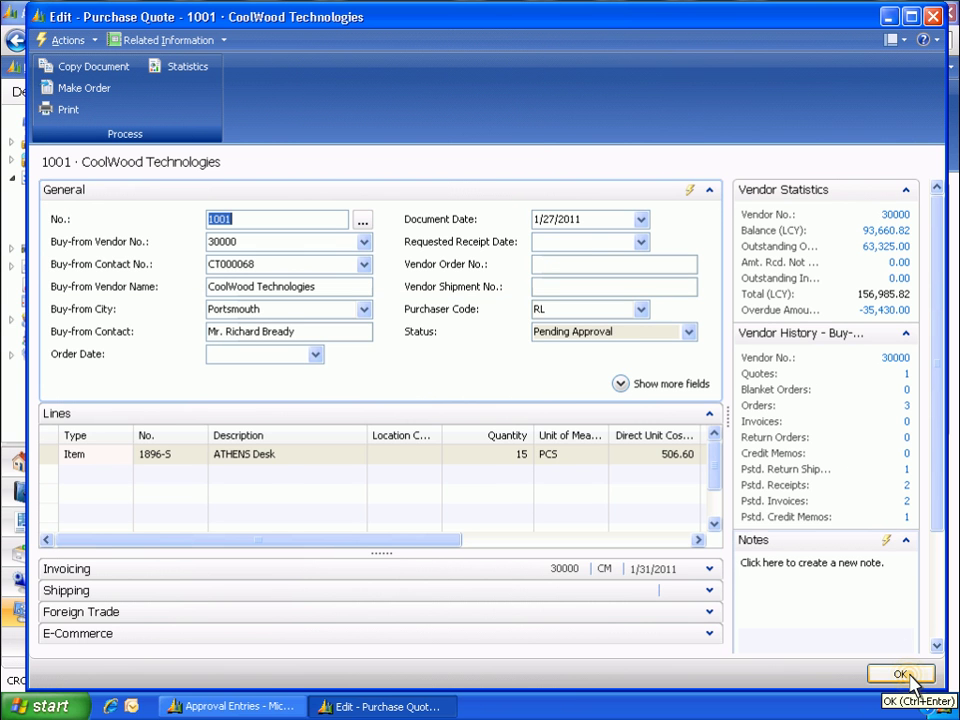
left_click(900, 674)
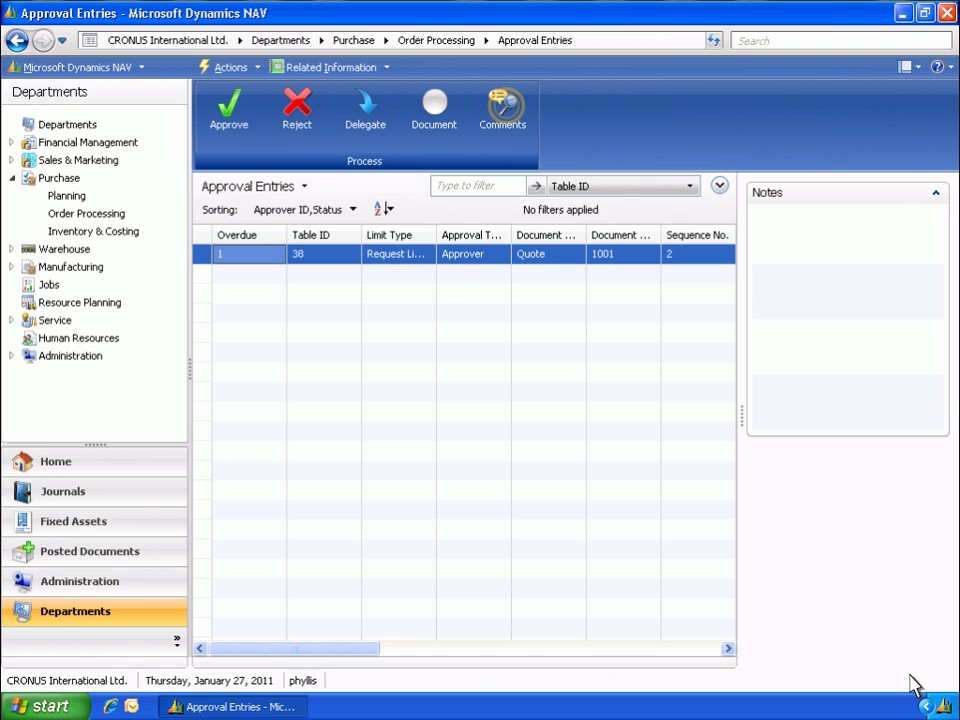
Add the comment 'Maybe we could get a bigger discount on this?' to the approval entry
left_click(506, 116)
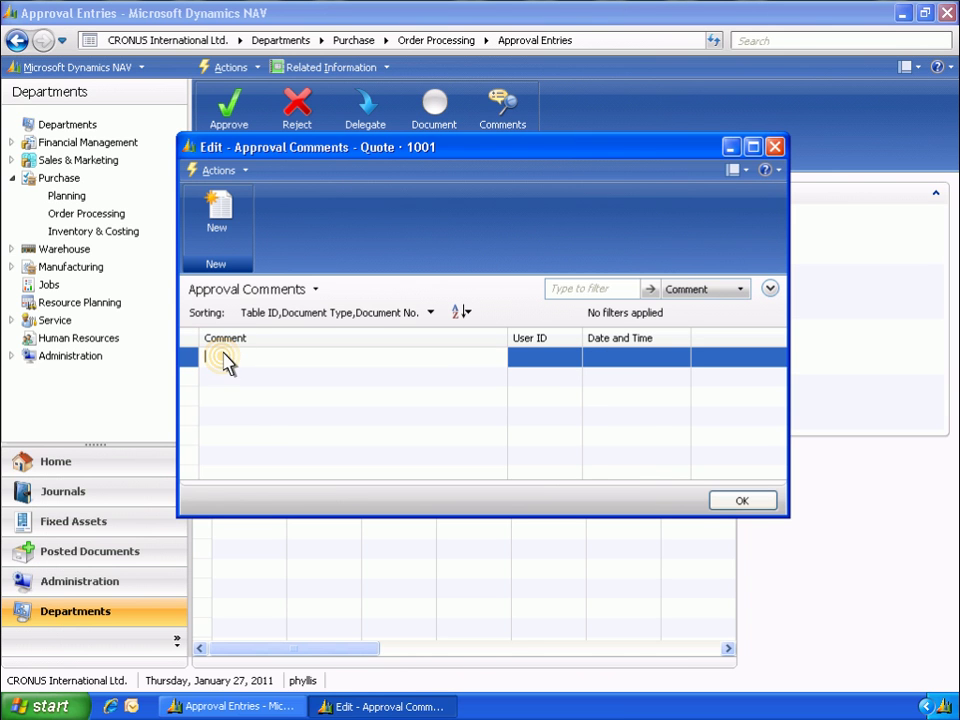
type("Maybe we could get a bigger discount on this?")
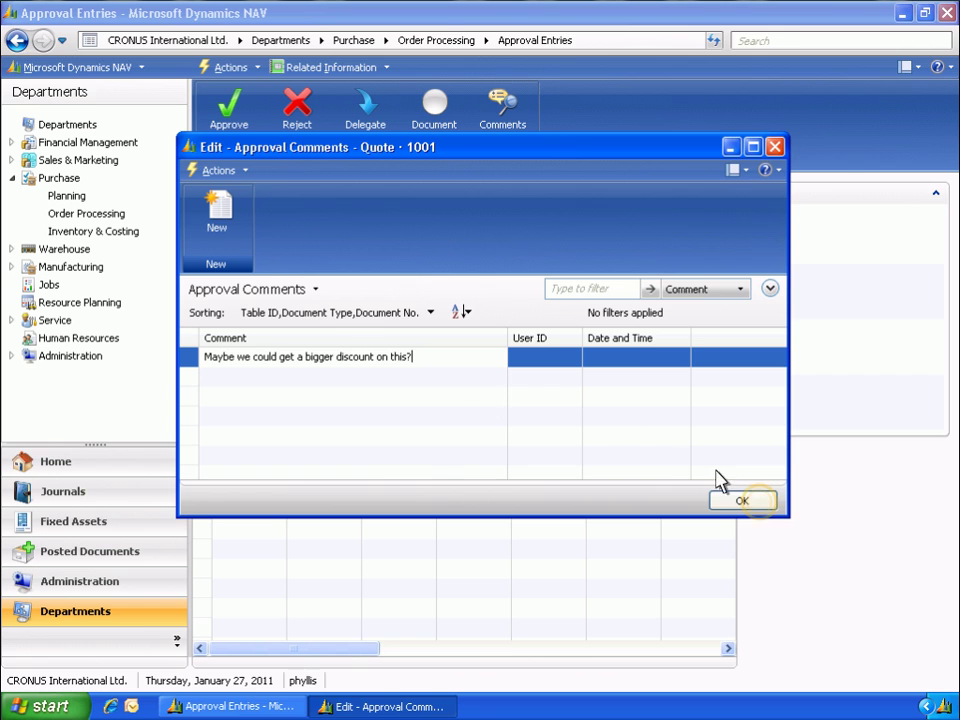
left_click(742, 501)
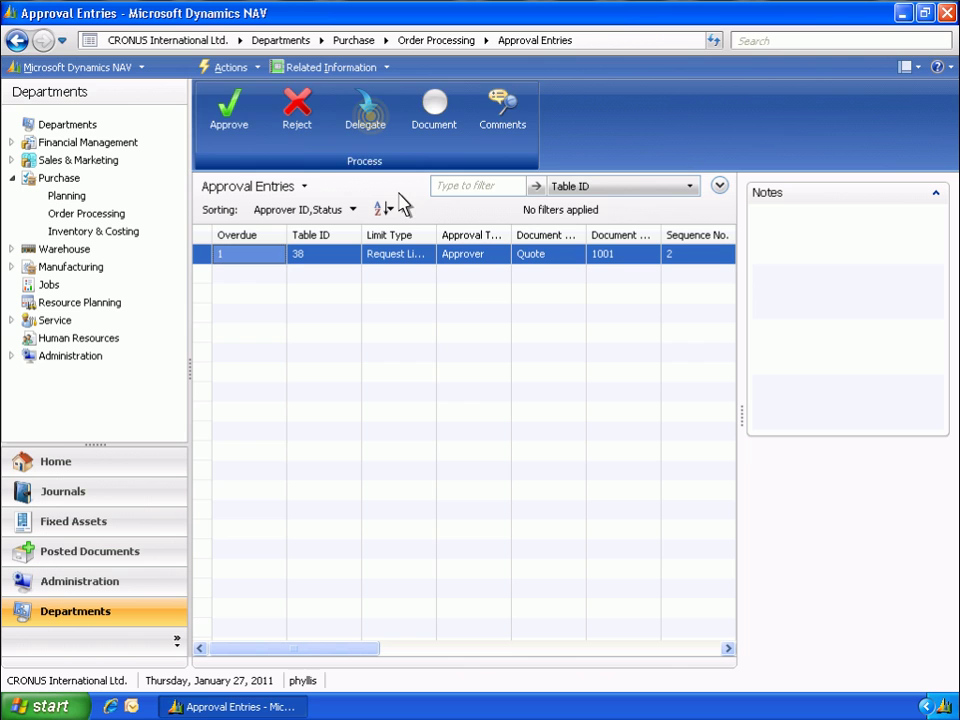
Delegate the approval and confirm the delegation mail in the Outlook inbox
left_click(378, 146)
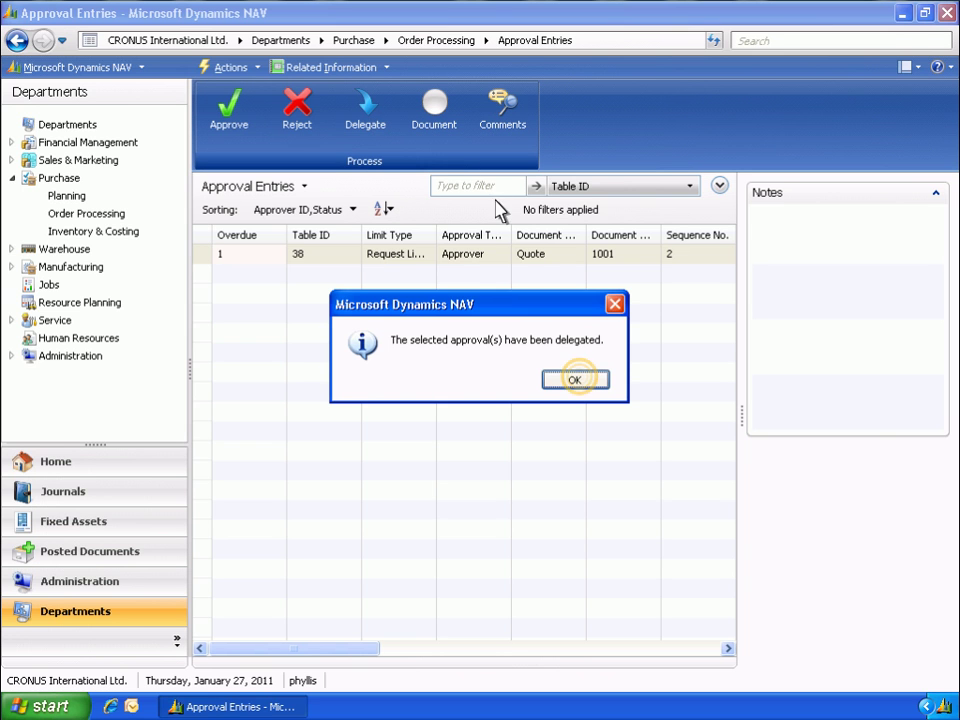
left_click(576, 380)
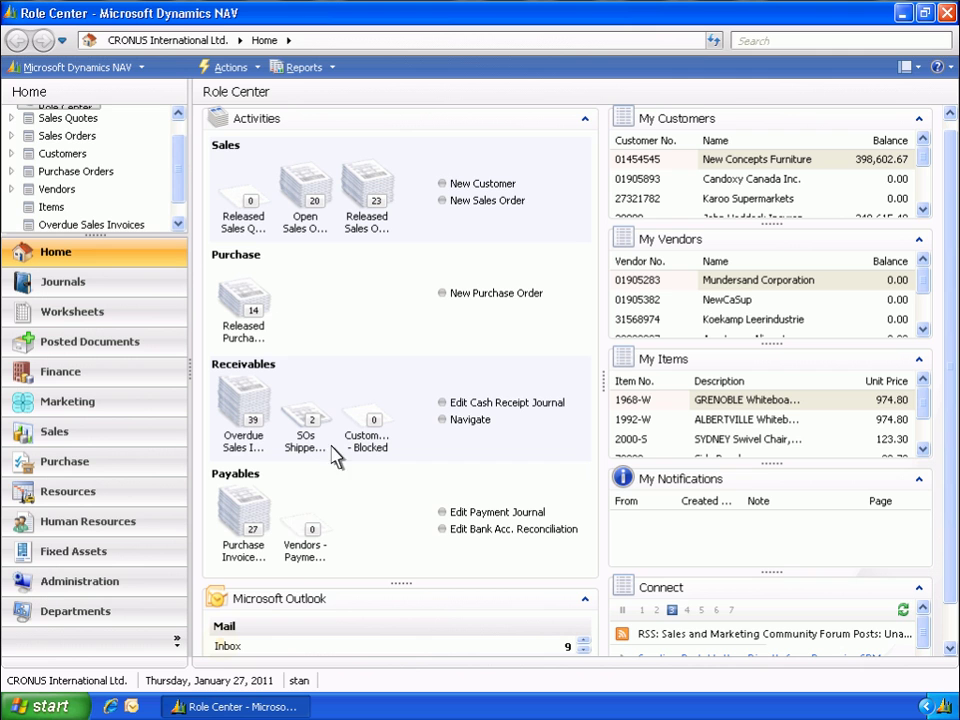
left_click(227, 646)
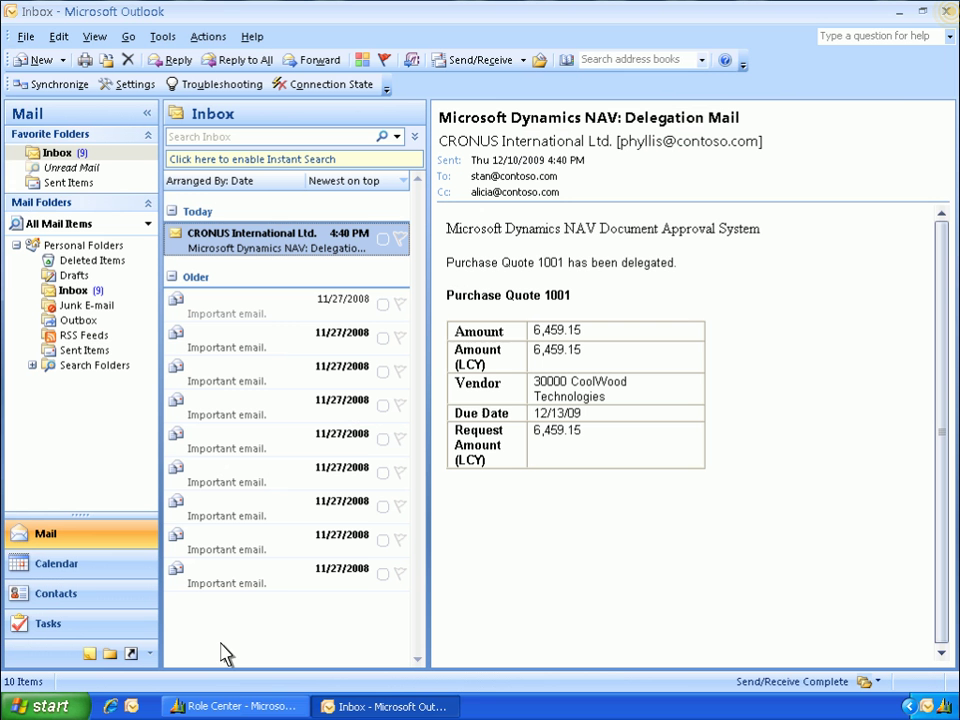
left_click(946, 12)
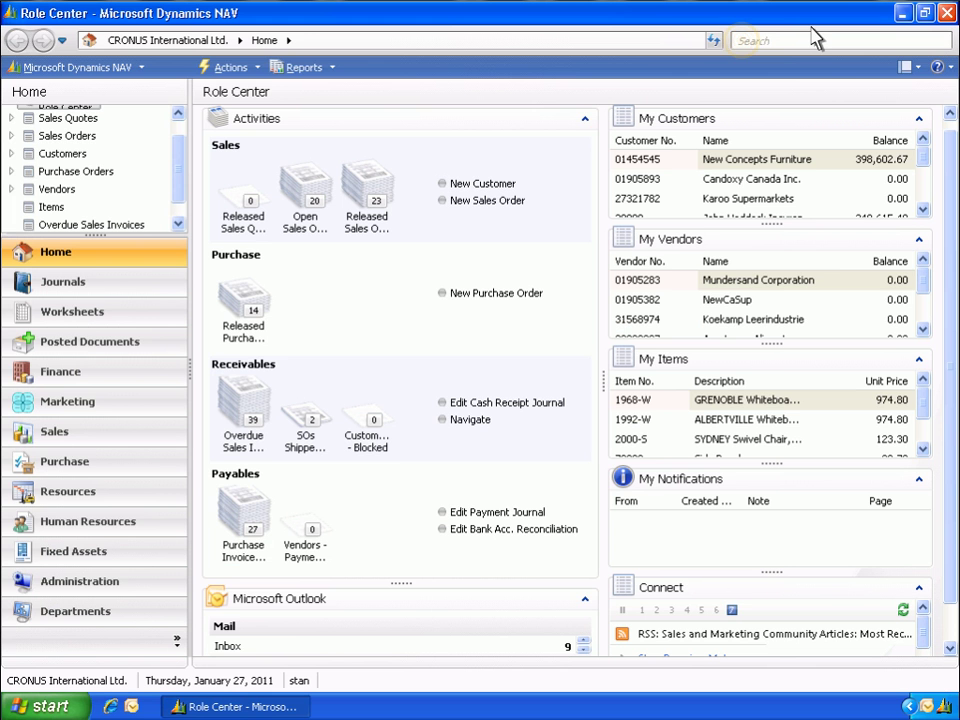
Open the purchase Approval Entries list and review the discount comment on quote 1001's approval
left_click(744, 41)
type("Approval Entries")
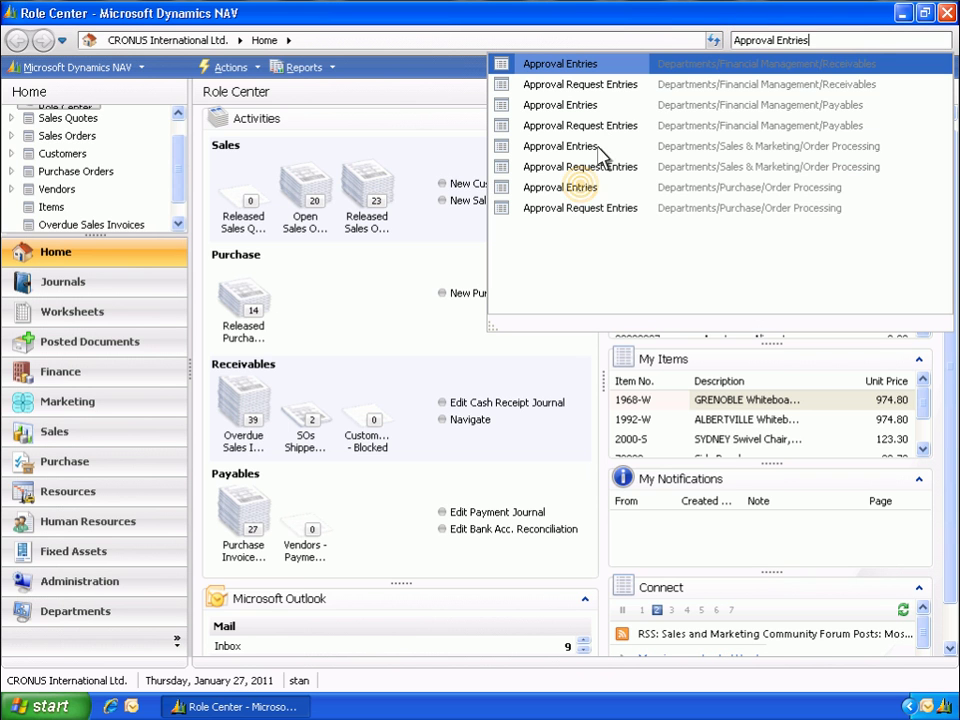
left_click(580, 187)
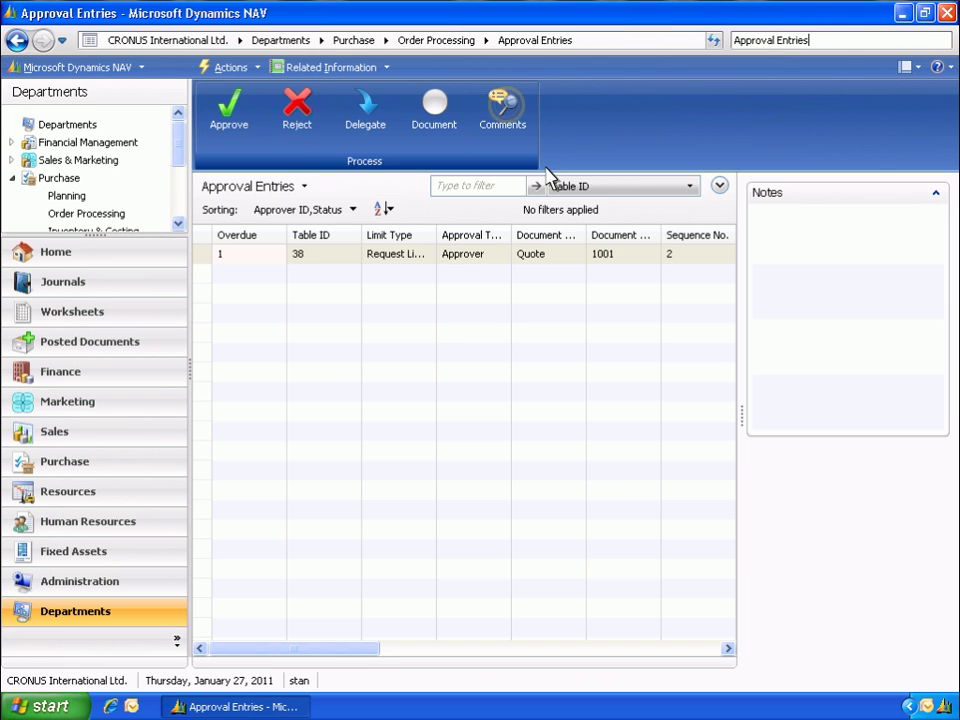
left_click(506, 110)
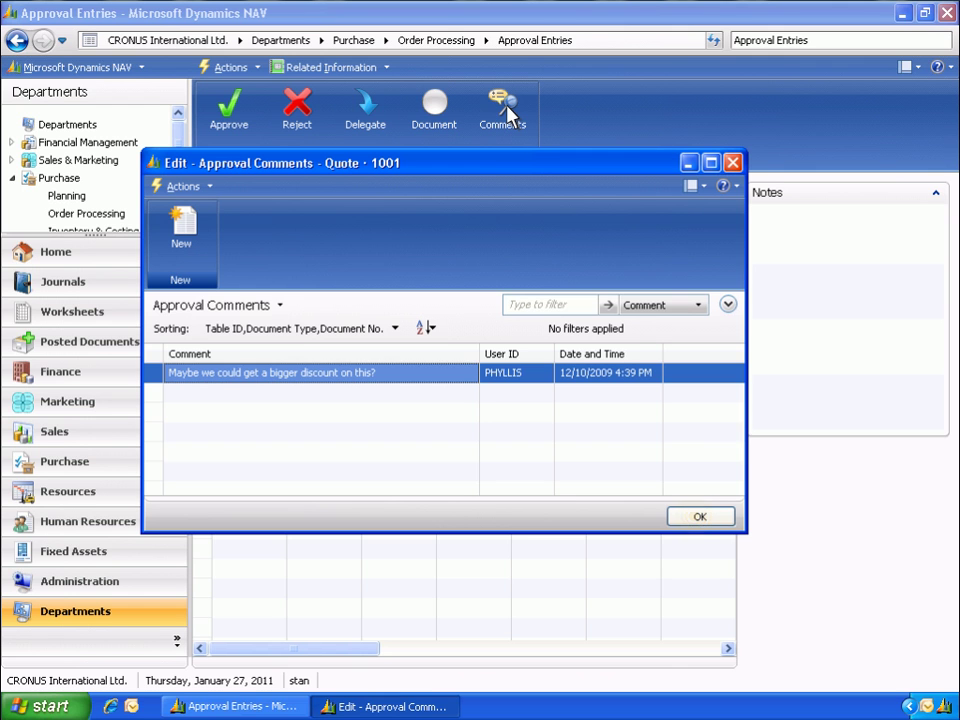
left_click(699, 518)
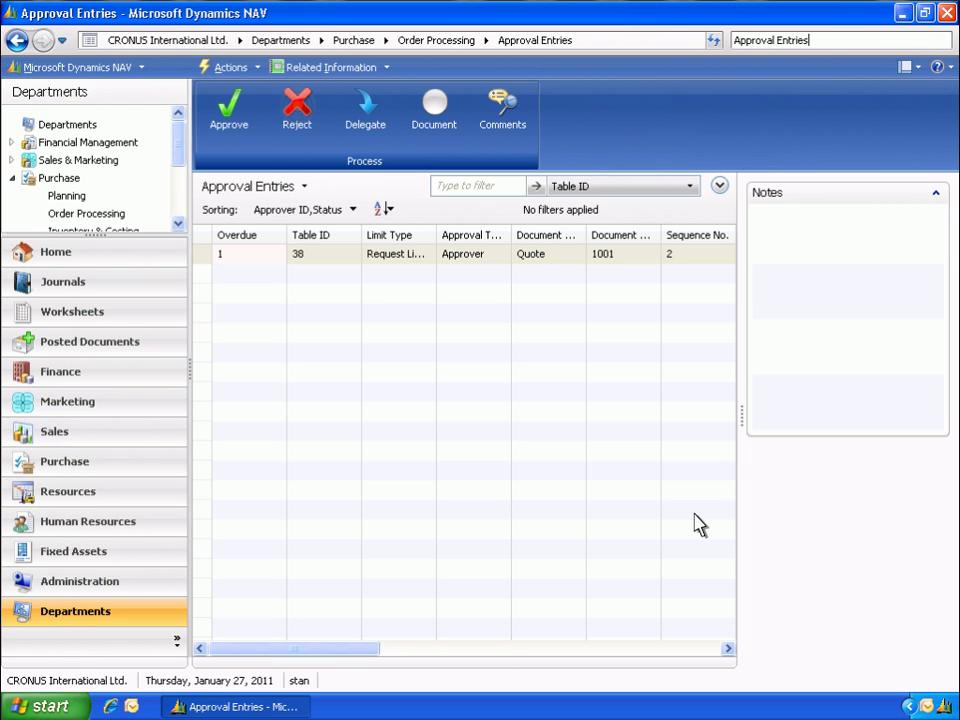
Reject quote 1001's approval with the comment 'Yes, please try for 10% discount.'
left_click(305, 135)
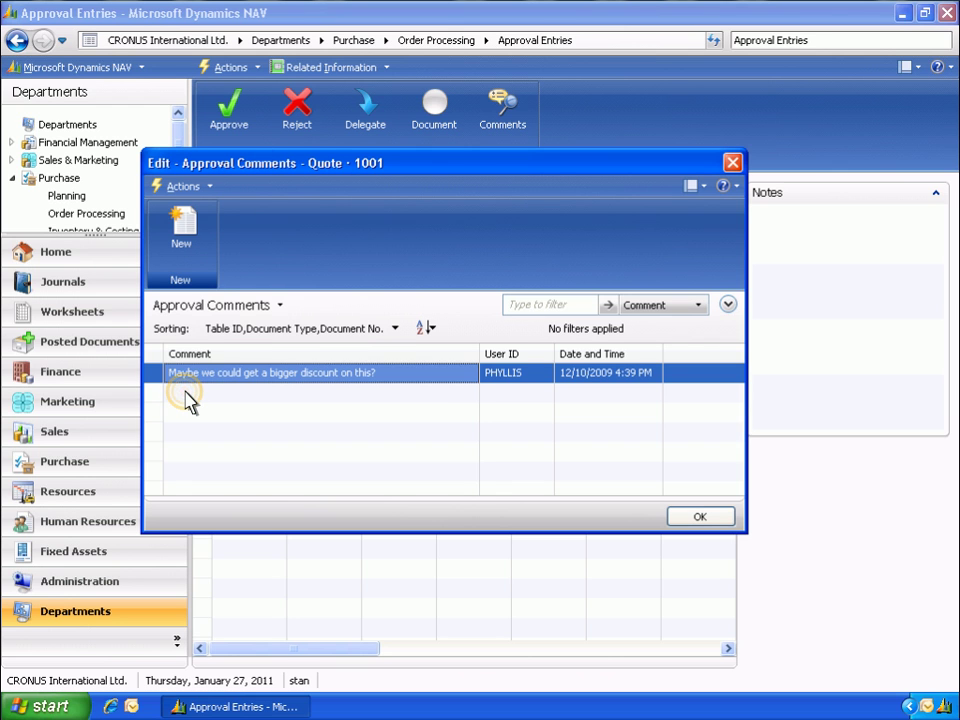
left_click(190, 398)
type("Yes, please try for 10% discount.")
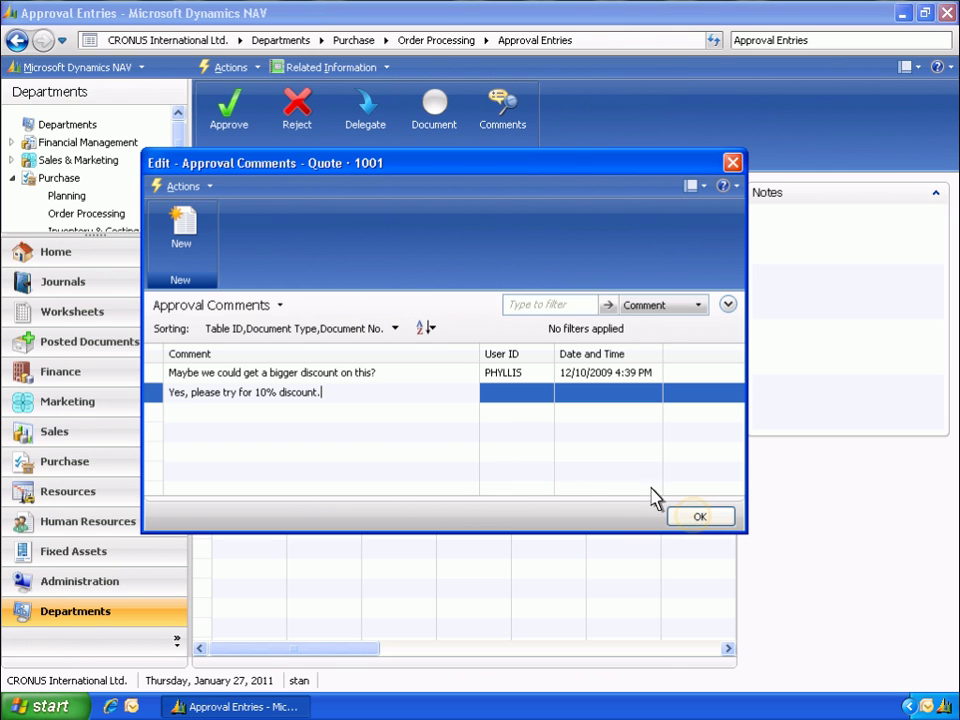
left_click(697, 517)
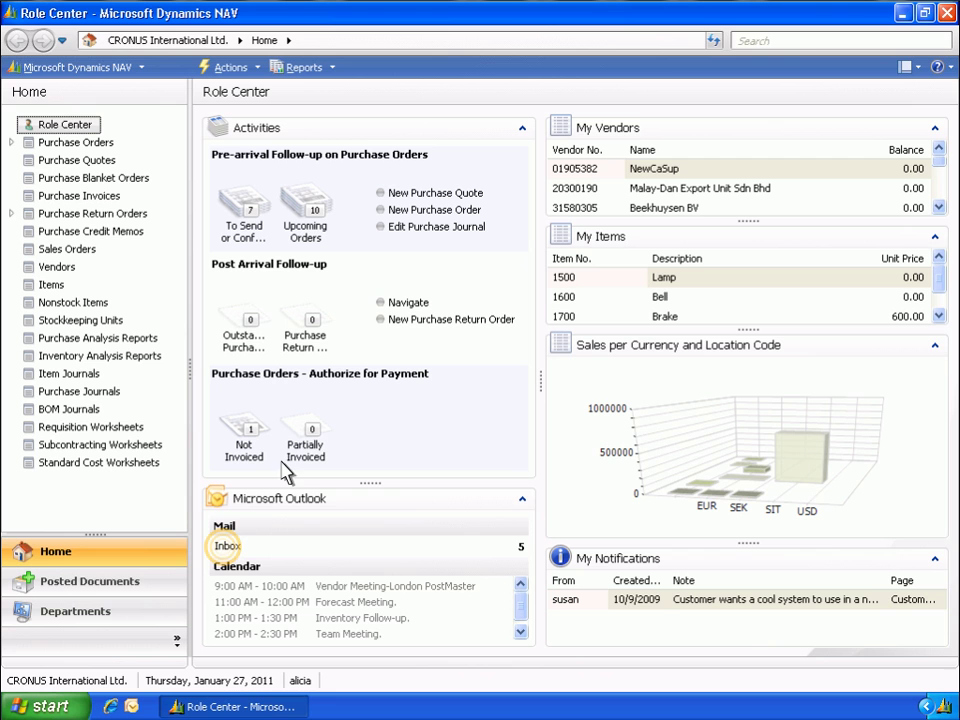
left_click(222, 548)
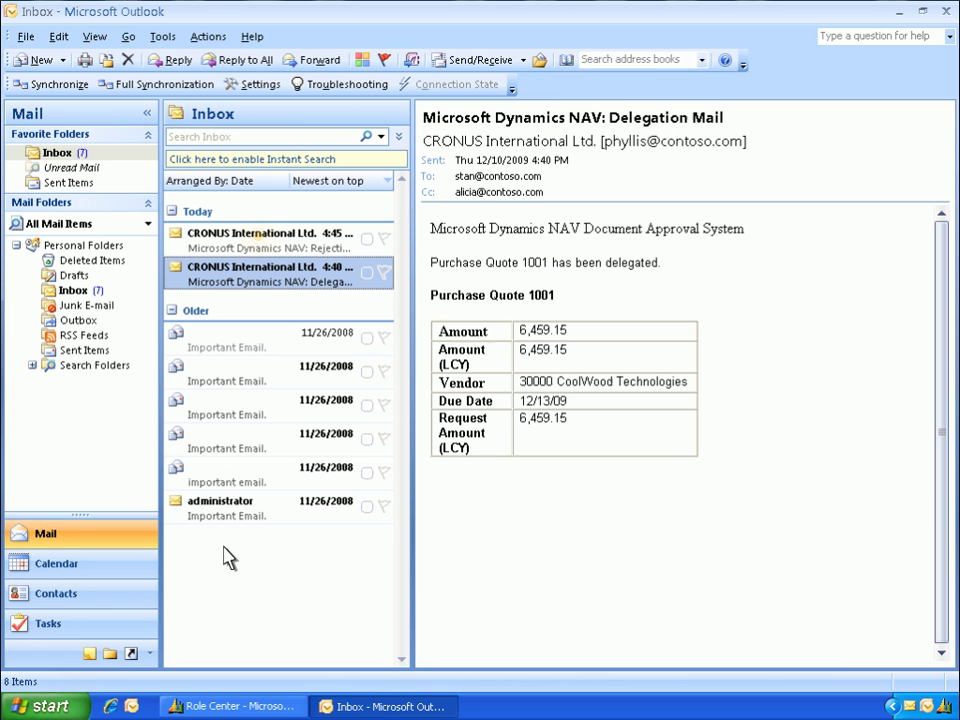
left_click(262, 245)
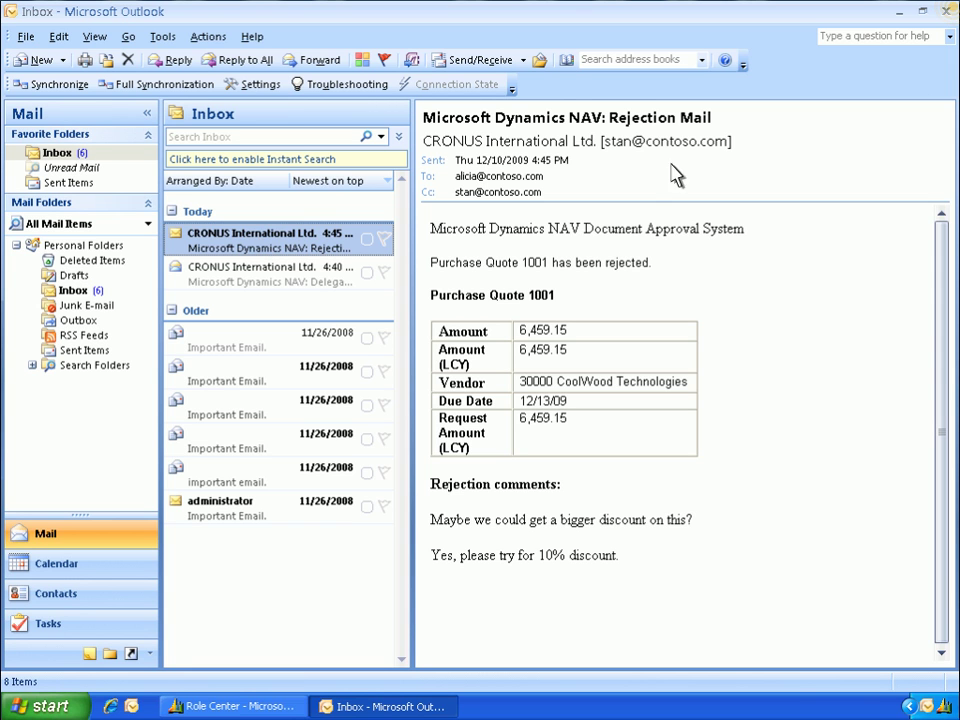
left_click(947, 11)
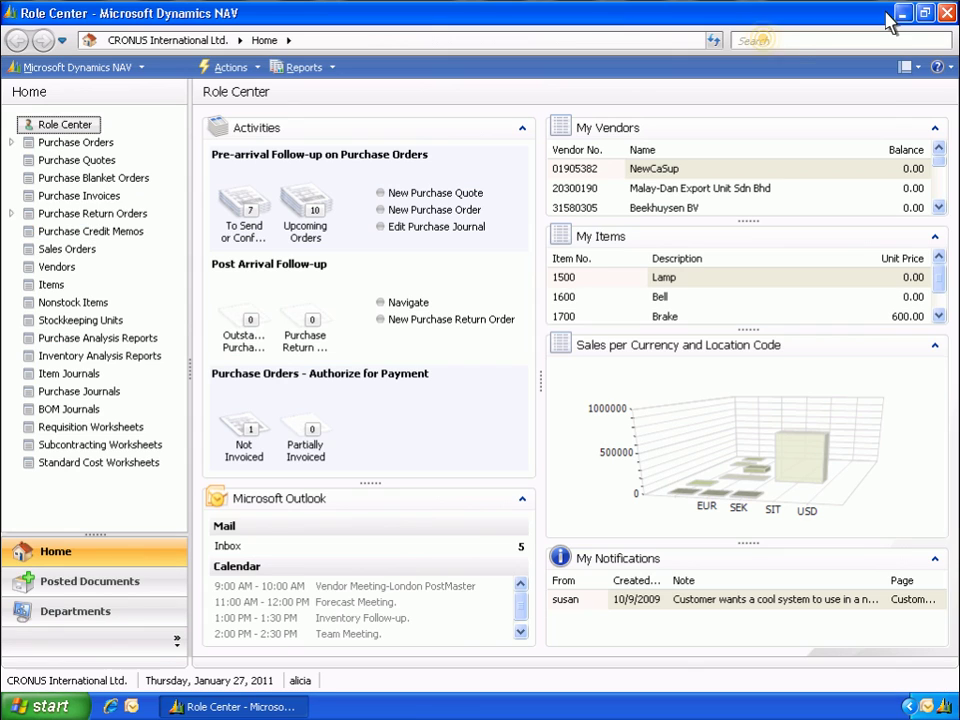
Open the purchase Approval Request Entries list via the 'Approval Request Entries' search
left_click(766, 42)
type("Approval Request Entries")
left_click(596, 124)
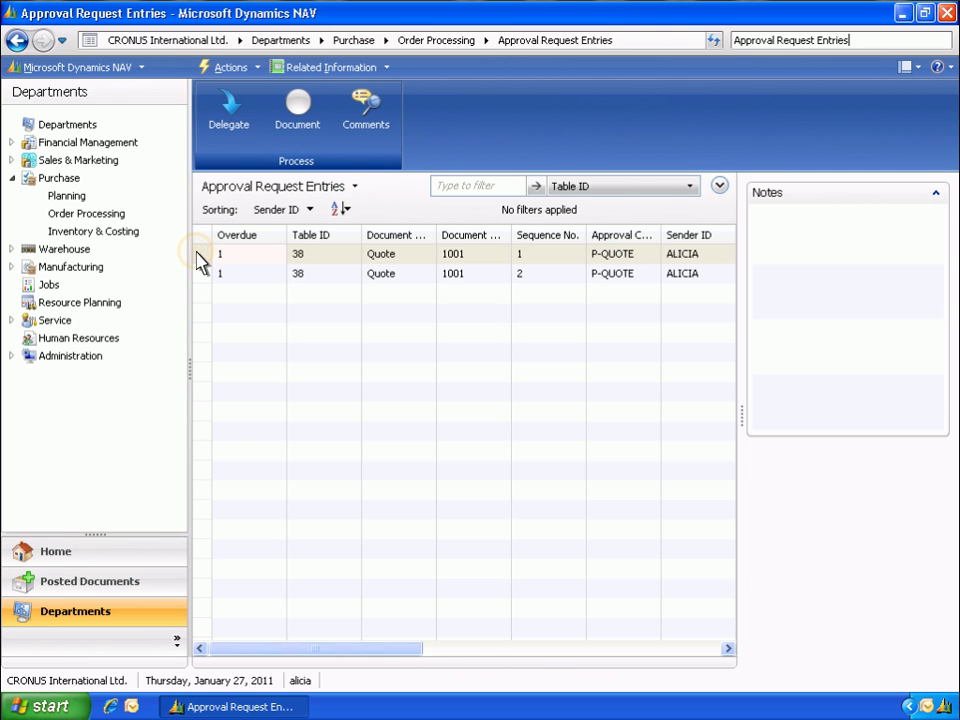
Review the comments on the first approval request for quote 1001
left_click(199, 257)
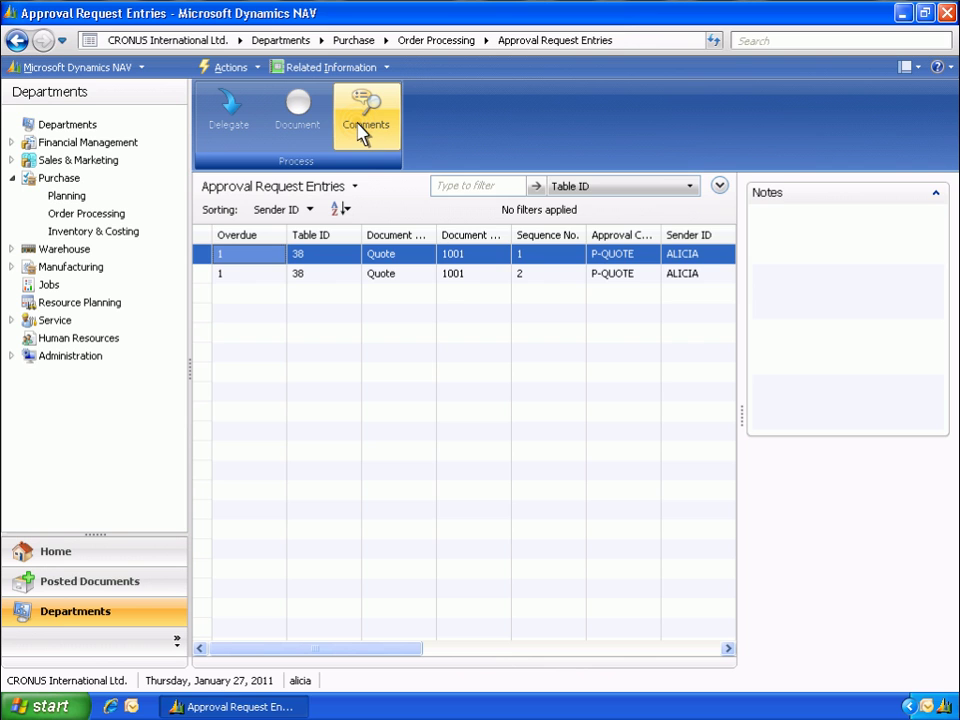
left_click(362, 128)
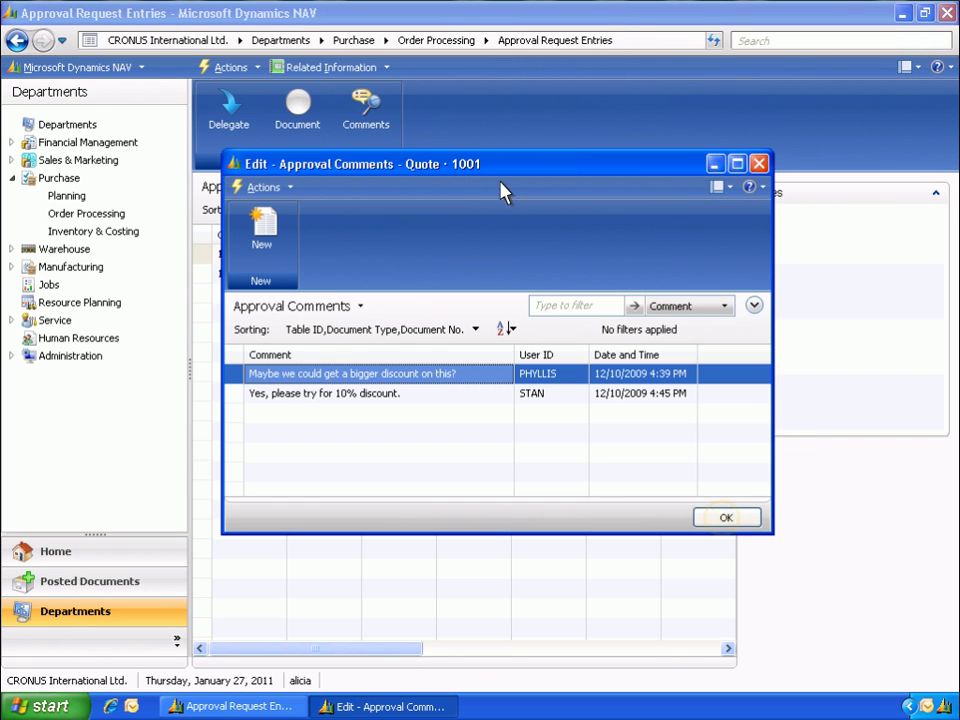
left_click(725, 518)
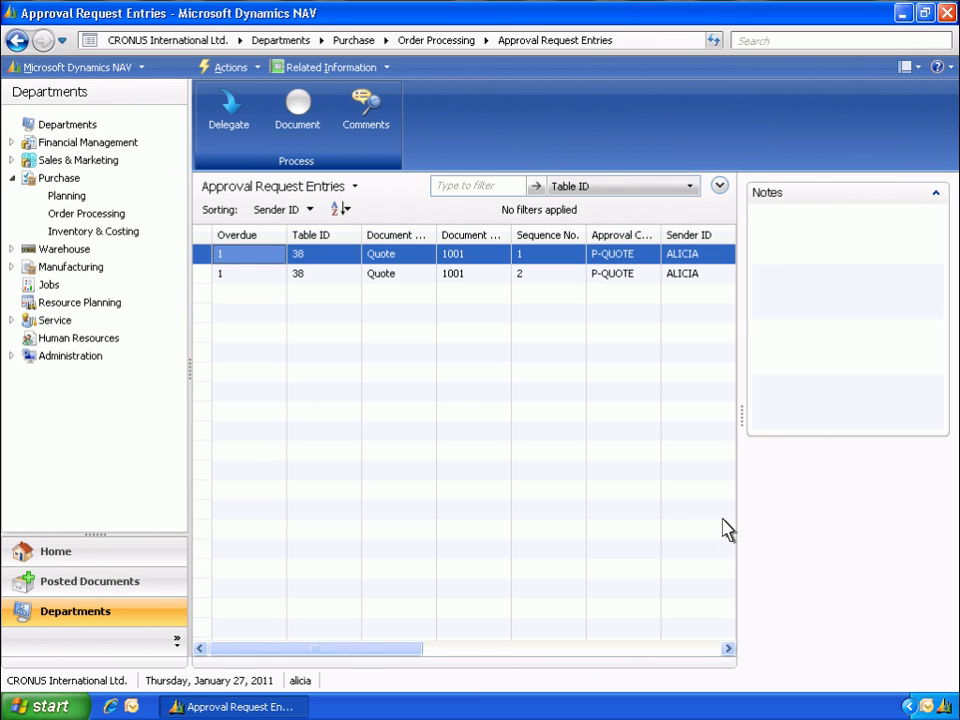